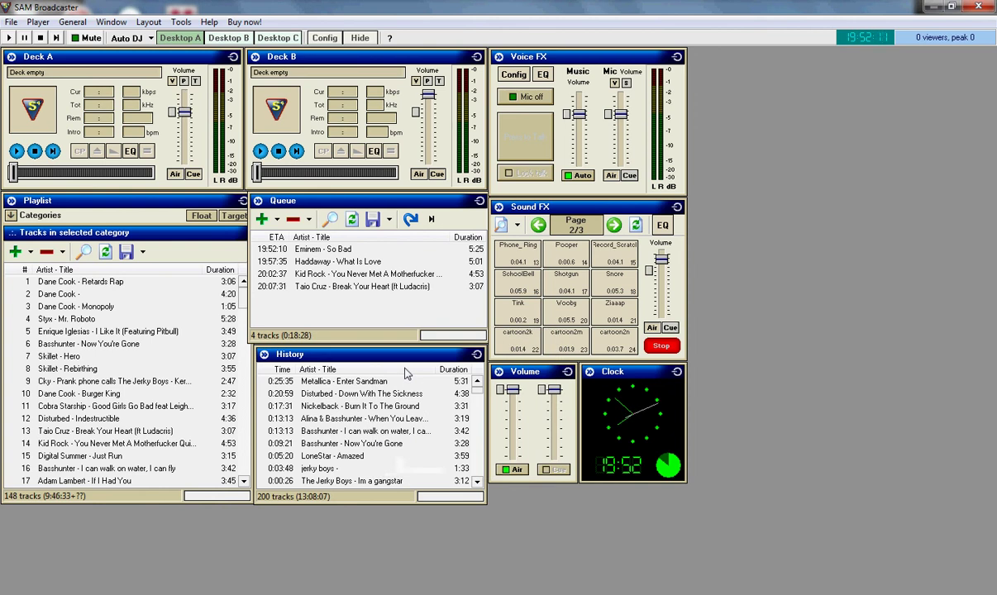
{"action": "left_click", "coordinate": [428, 592]}
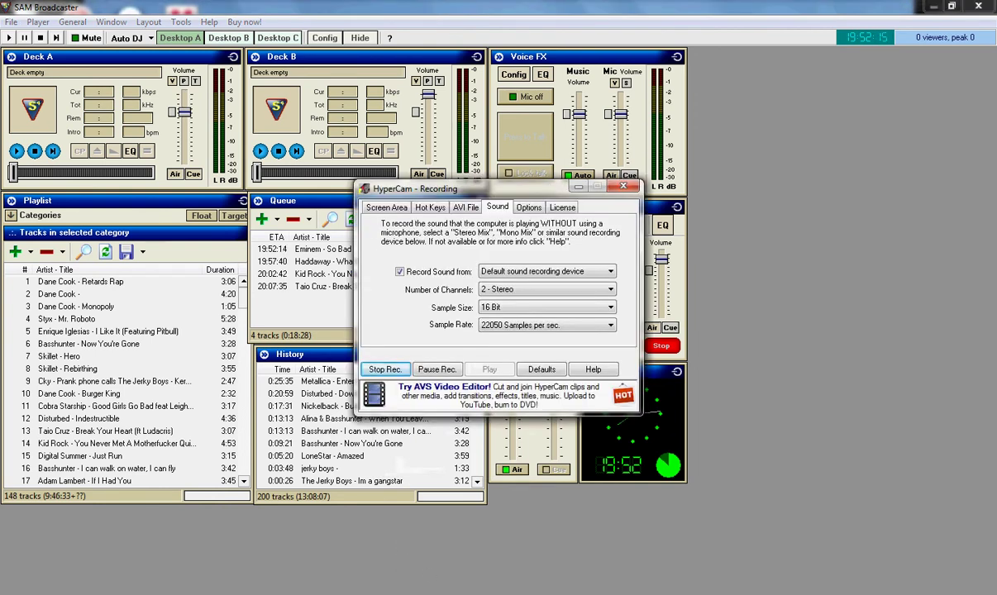
{"action": "left_click", "coordinate": [391, 586]}
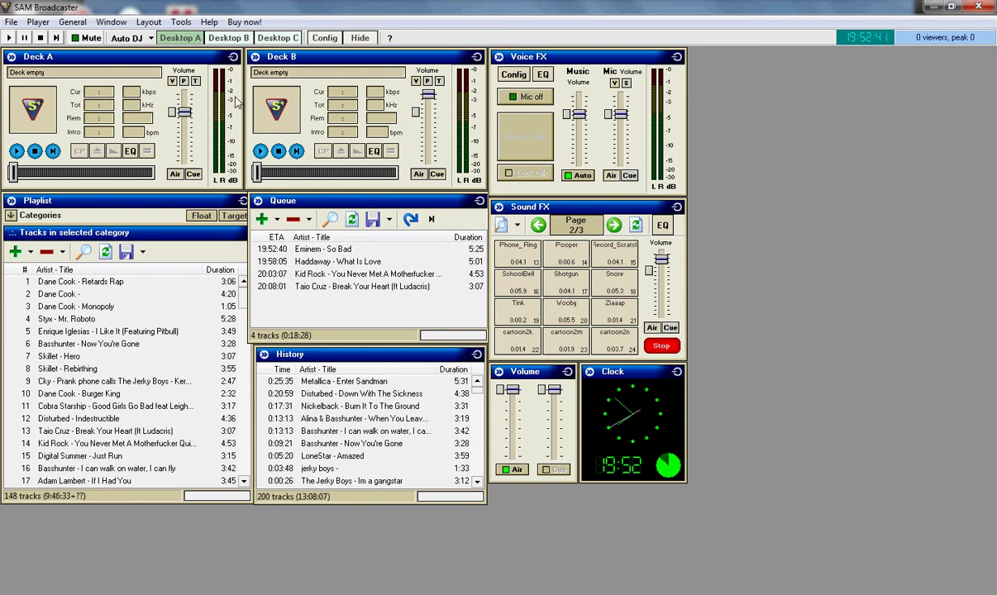
- Add a new MP3 (Normal) encoder and open its server details
{"action": "left_click", "coordinate": [236, 41]}
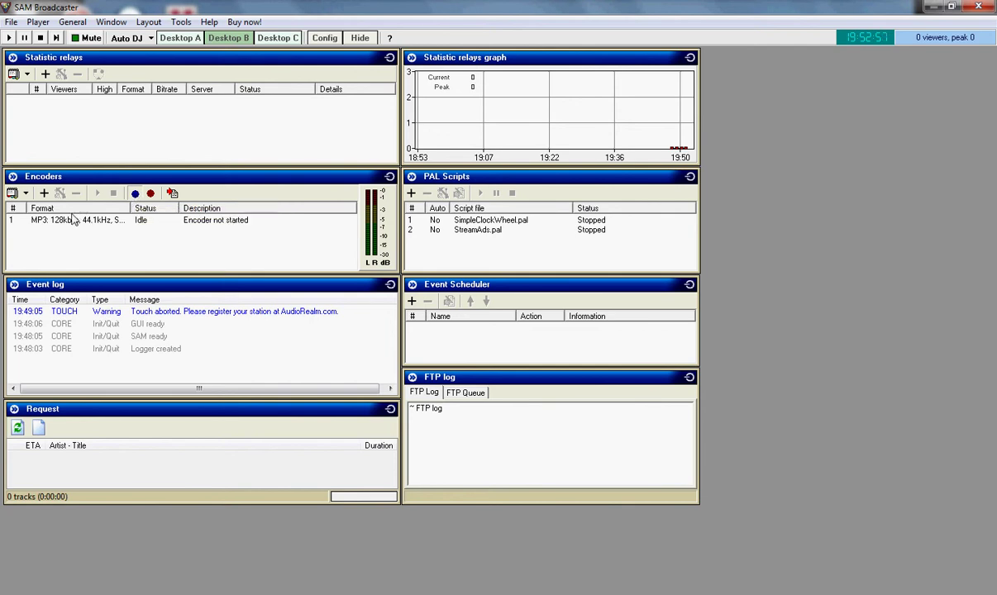
{"action": "left_click", "coordinate": [44, 195]}
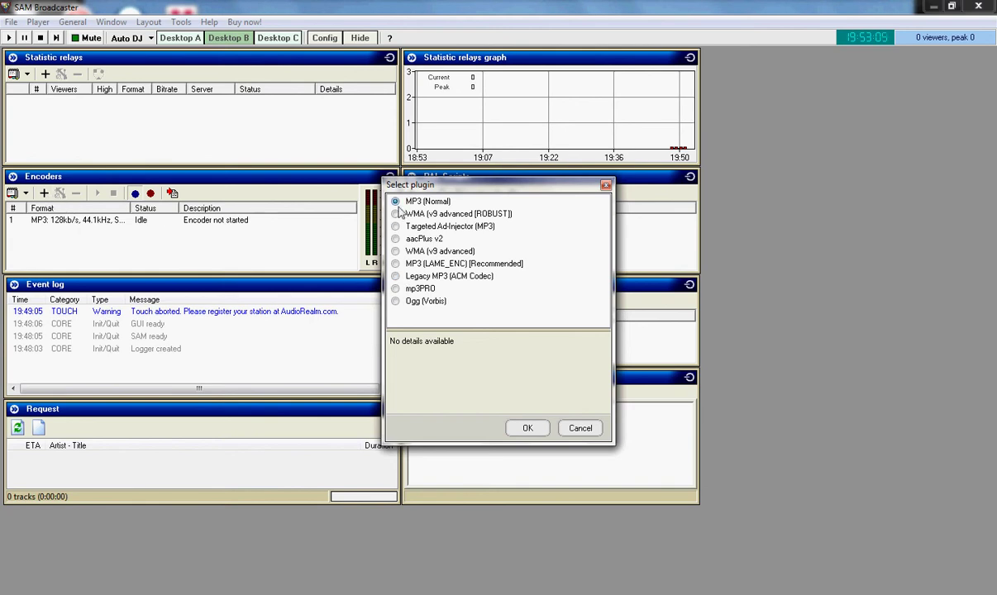
{"action": "left_click", "coordinate": [528, 429]}
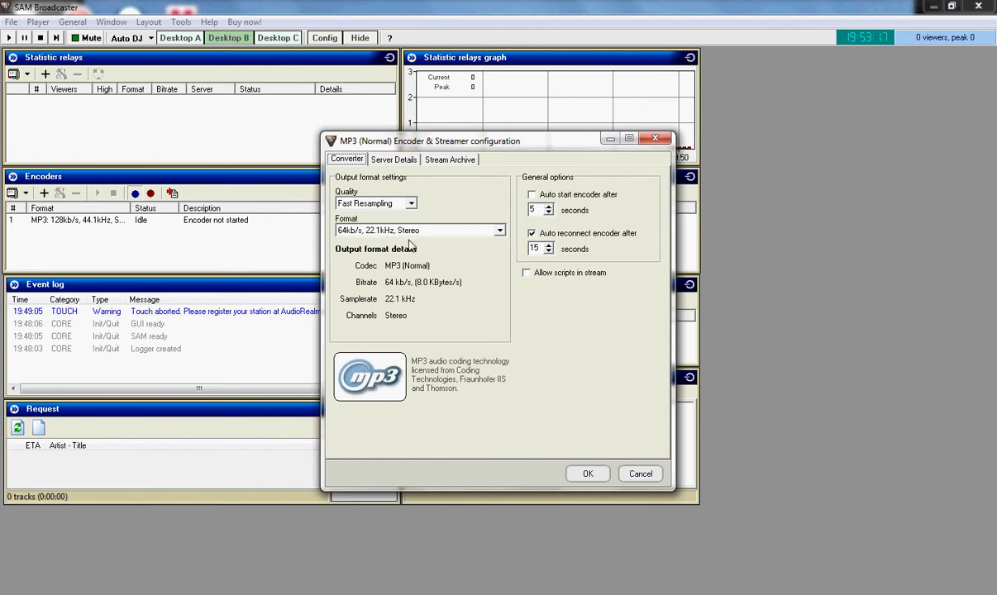
{"action": "left_click", "coordinate": [392, 161]}
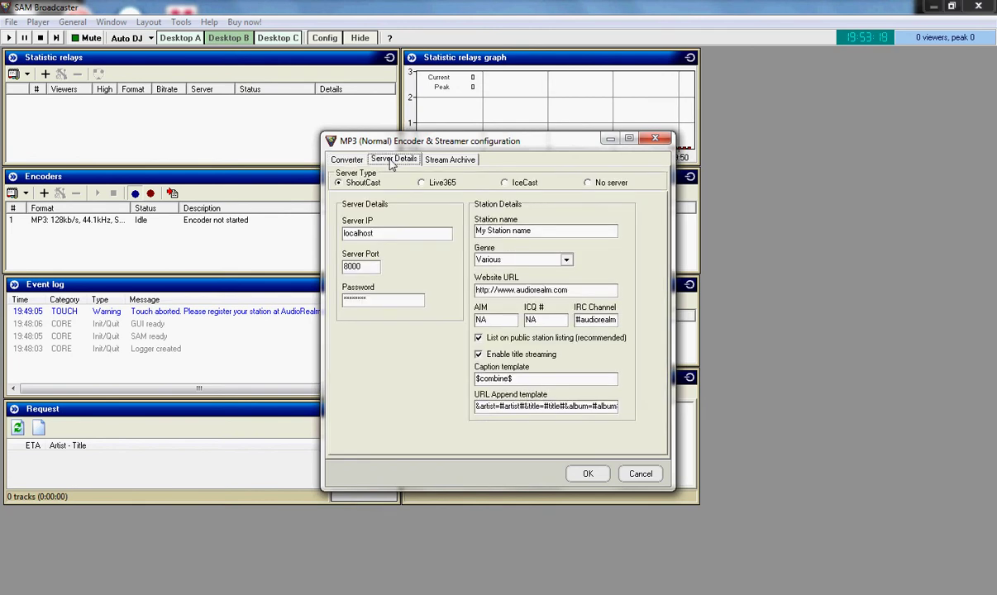
- Clear the default server IP from the encoder's ShoutCast server details
{"action": "left_click_drag", "start_coordinate": [426, 236], "coordinate": [335, 223]}
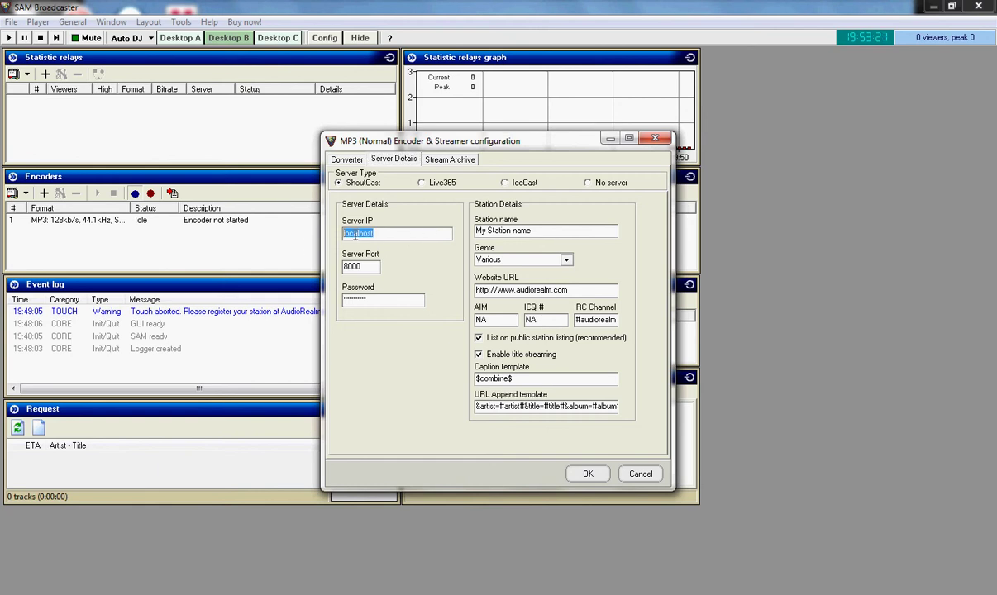
{"action": "left_click", "coordinate": [410, 233]}
{"action": "left_click_drag", "start_coordinate": [423, 233], "coordinate": [306, 254]}
{"action": "type", "text": "13ghughughughughughughug.145"}
{"action": "key", "text": "BackSpace"}
{"action": "key", "text": "BackSpace"}
{"action": "key", "text": "BackSpace"}
{"action": "key", "text": "BackSpace"}
{"action": "key", "text": "BackSpace"}
{"action": "key", "text": "Delete"}
{"action": "key", "text": "Delete"}
{"action": "key", "text": "Delete"}
{"action": "key", "text": "Delete"}
{"action": "key", "text": "Delete"}
{"action": "key", "text": "Delete"}
{"action": "key", "text": "Delete"}
{"action": "key", "text": "Delete"}
{"action": "key", "text": "Delete"}
{"action": "key", "text": "Delete"}
{"action": "key", "text": "Delete"}
{"action": "key", "text": "Delete"}
{"action": "key", "text": "Delete"}
{"action": "key", "text": "Delete"}
{"action": "key", "text": "Delete"}
{"action": "key", "text": "Delete"}
{"action": "key", "text": "Delete"}
{"action": "key", "text": "Delete"}
{"action": "key", "text": "Delete"}
{"action": "key", "text": "Delete"}
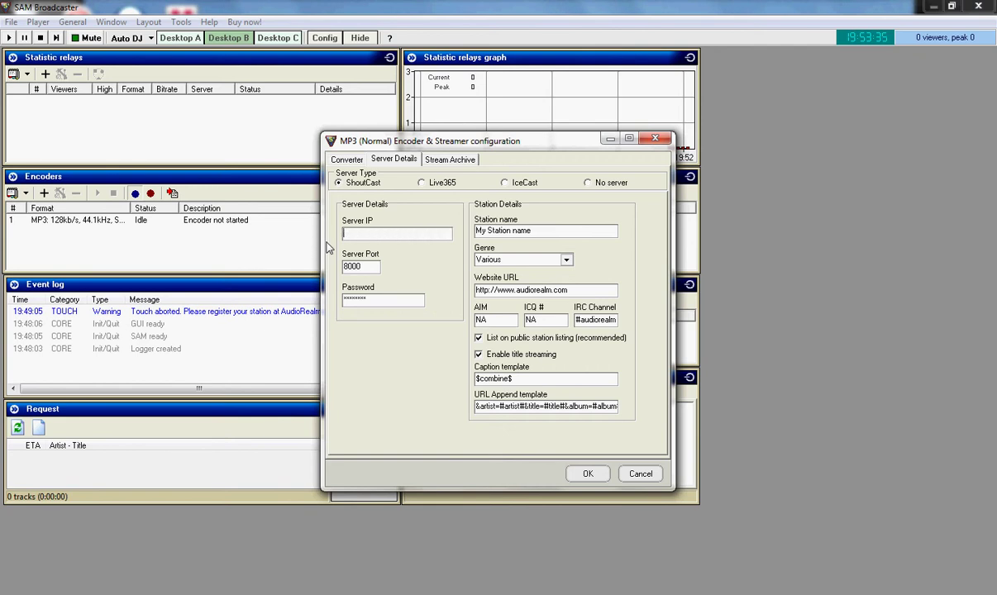
{"action": "type", "text": "13ghughughughughughughughughug"}
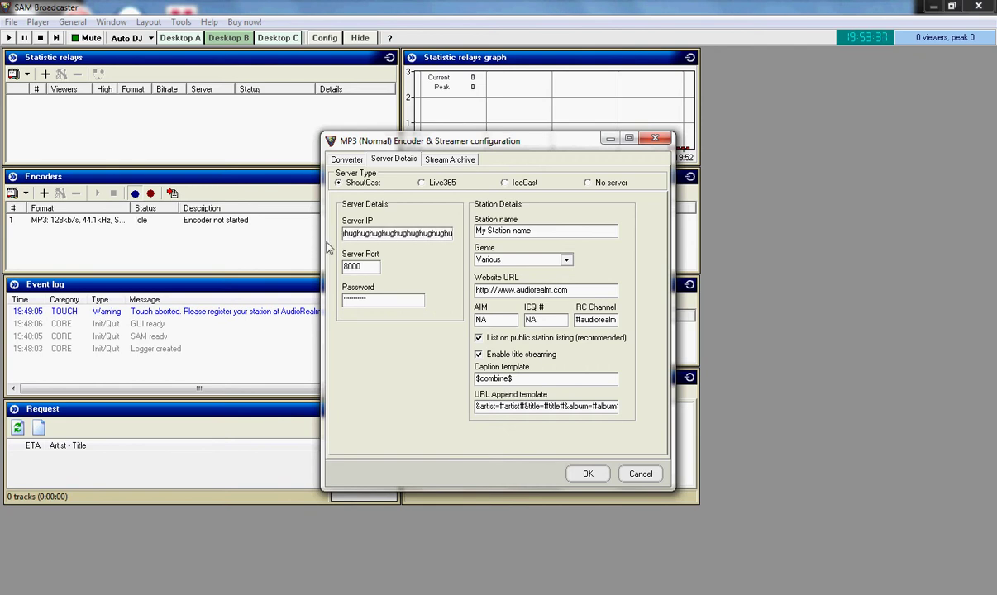
{"action": "key", "text": "BackSpace"}
{"action": "key", "text": "BackSpace"}
{"action": "key", "text": "BackSpace"}
{"action": "key", "text": "BackSpace"}
{"action": "key", "text": "BackSpace"}
{"action": "key", "text": "BackSpace"}
{"action": "key", "text": "BackSpace"}
{"action": "key", "text": "BackSpace"}
{"action": "key", "text": "BackSpace"}
{"action": "key", "text": "BackSpace"}
{"action": "key", "text": "BackSpace"}
{"action": "key", "text": "BackSpace"}
{"action": "key", "text": "BackSpace"}
{"action": "key", "text": "BackSpace"}
{"action": "key", "text": "BackSpace"}
{"action": "key", "text": "BackSpace"}
{"action": "key", "text": "BackSpace"}
{"action": "key", "text": "BackSpace"}
{"action": "key", "text": "BackSpace"}
{"action": "key", "text": "BackSpace"}
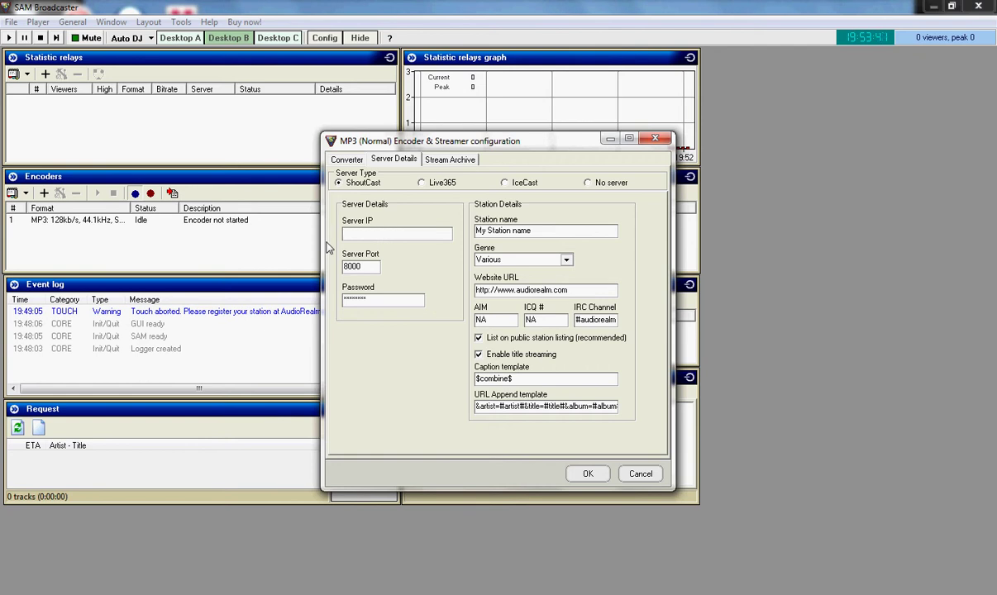
{"action": "left_click_drag", "start_coordinate": [369, 267], "coordinate": [323, 268]}
{"action": "left_click_drag", "start_coordinate": [413, 298], "coordinate": [296, 324]}
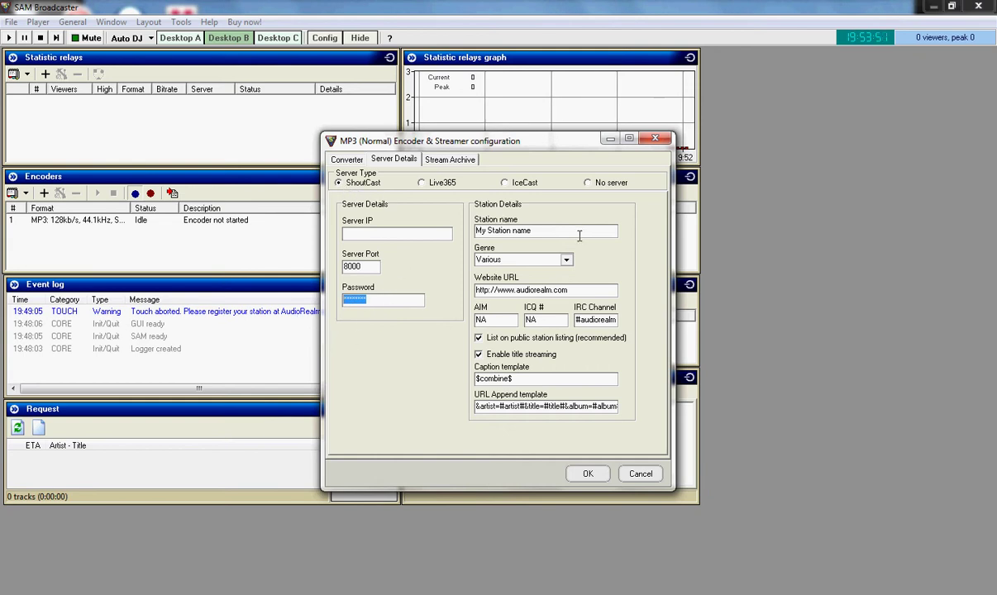
- Set the encoder's station name to DJ-Poke
{"action": "left_click_drag", "start_coordinate": [579, 237], "coordinate": [317, 260]}
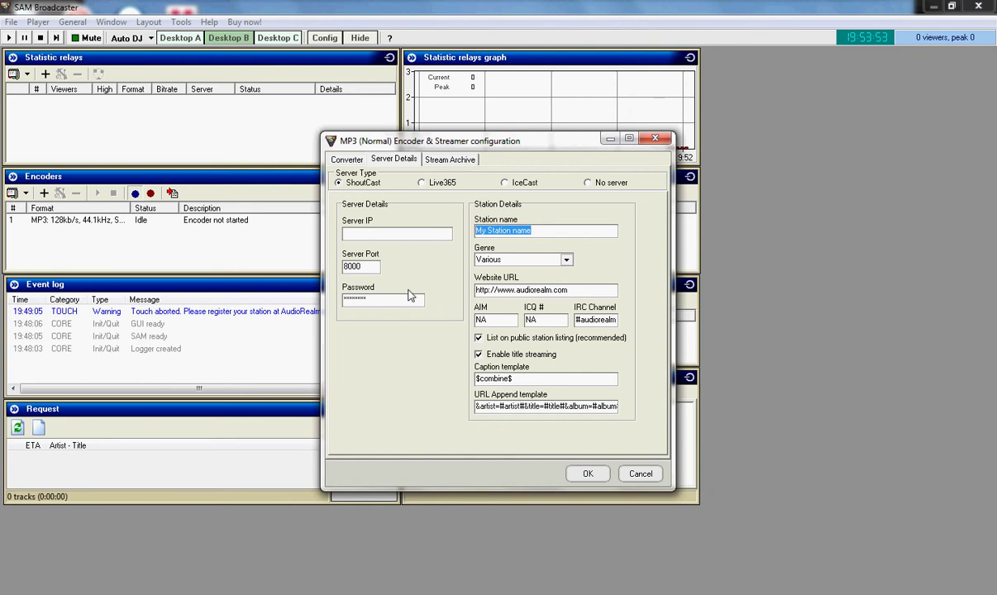
{"action": "key", "text": "Delete"}
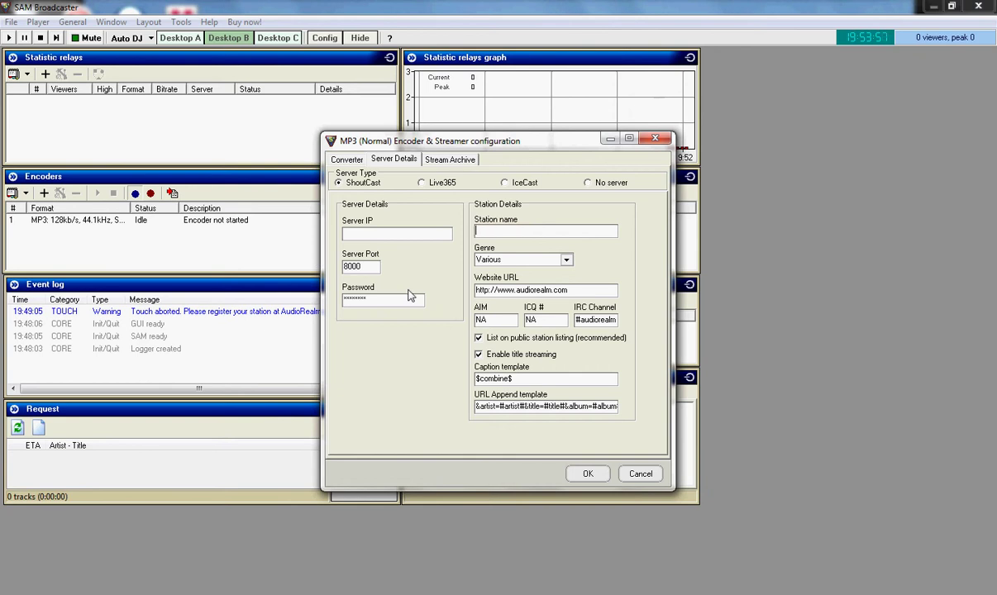
{"action": "type", "text": "DJ-Poke"}
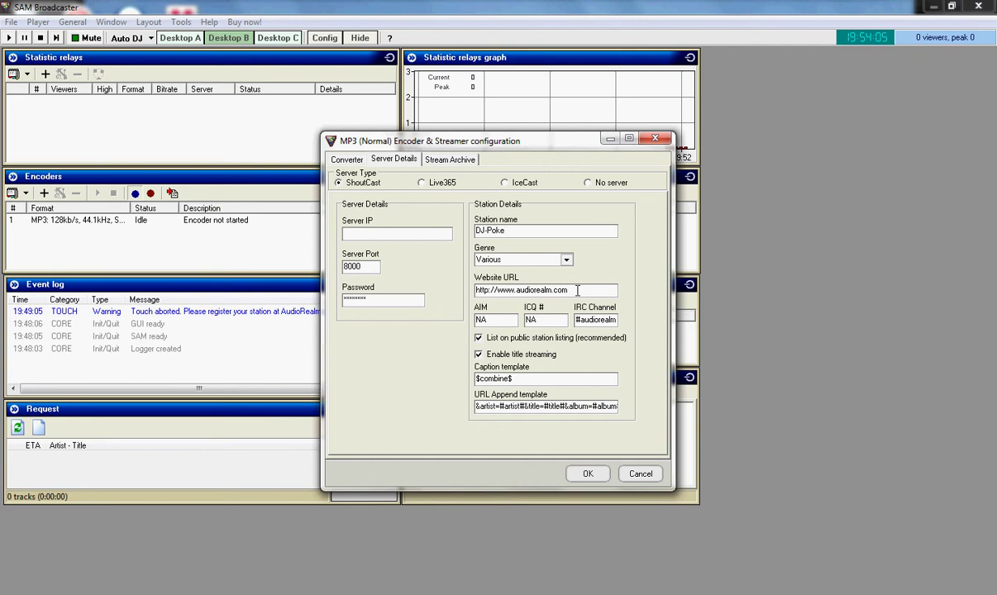
{"action": "left_click_drag", "start_coordinate": [581, 290], "coordinate": [418, 313]}
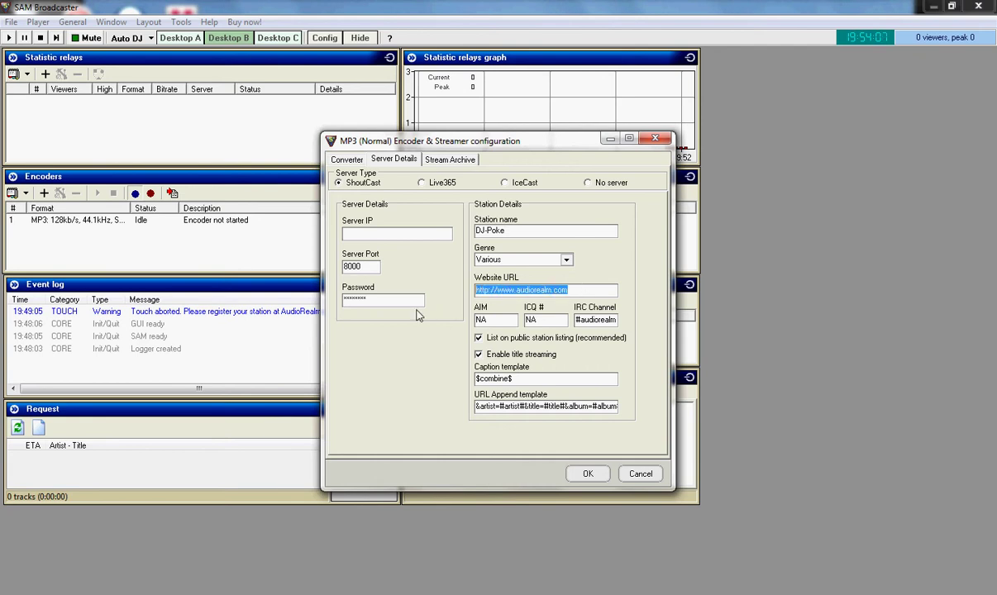
{"action": "type", "text": "www."}
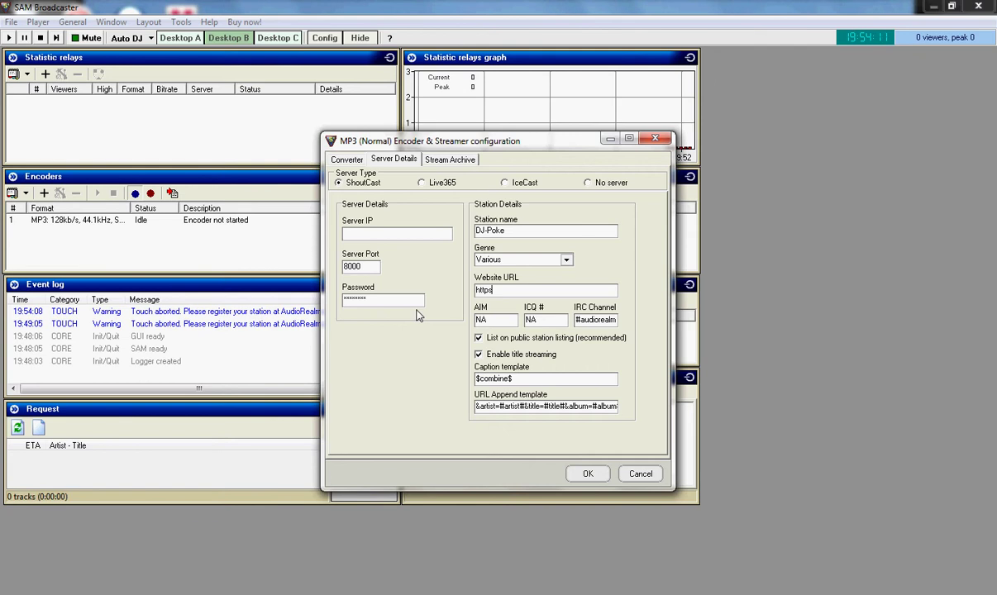
{"action": "type", "text": "//"}
{"action": "type", "text": "://"}
{"action": "type", "text": "www.hab"}
{"action": "type", "text": "bslam.com"}
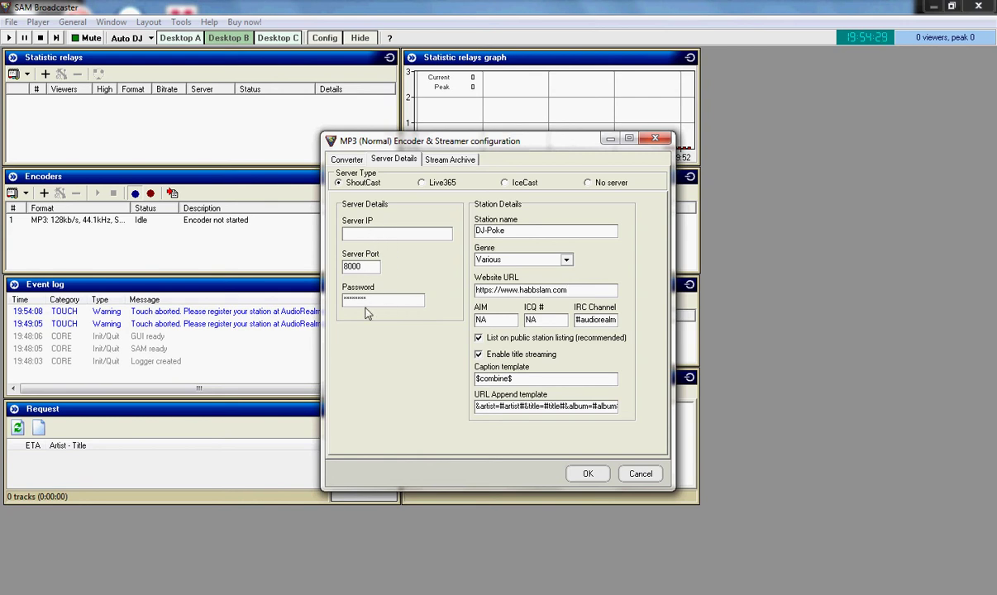
- Check the encoder's stream archive and converter settings, and save the new encoder
{"action": "left_click", "coordinate": [445, 160]}
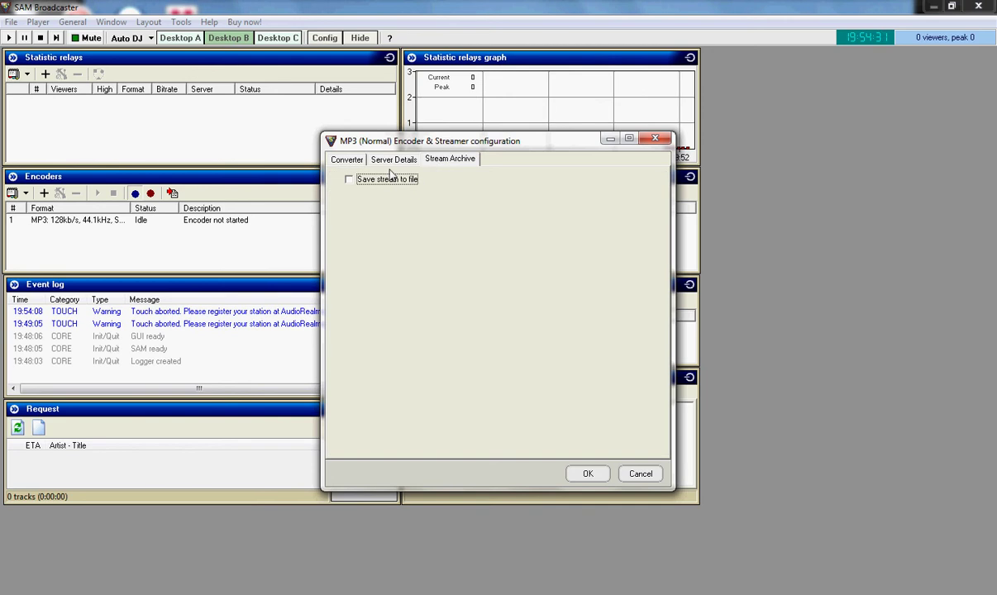
{"action": "left_click", "coordinate": [348, 160]}
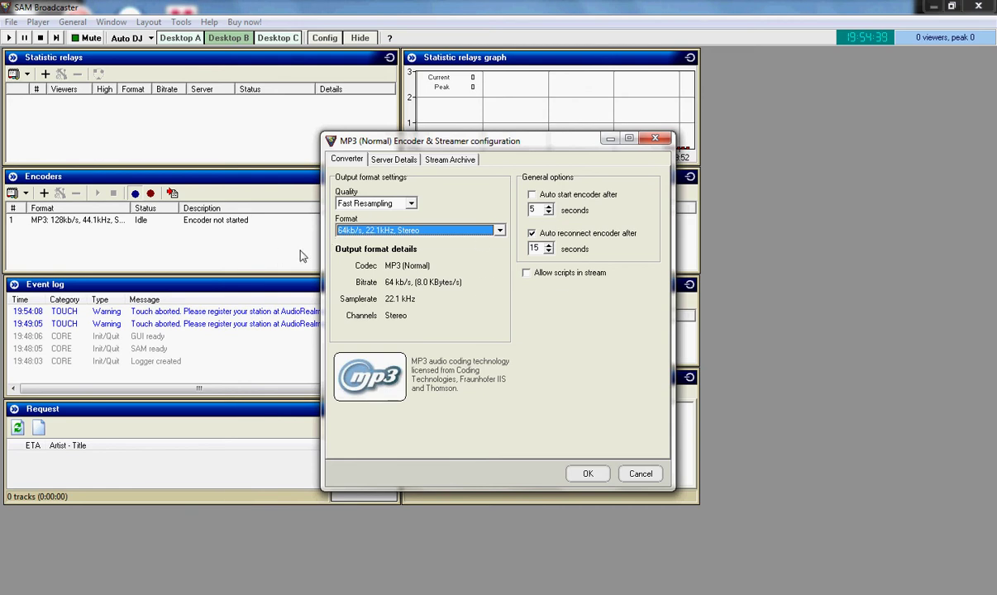
{"action": "left_click", "coordinate": [588, 474]}
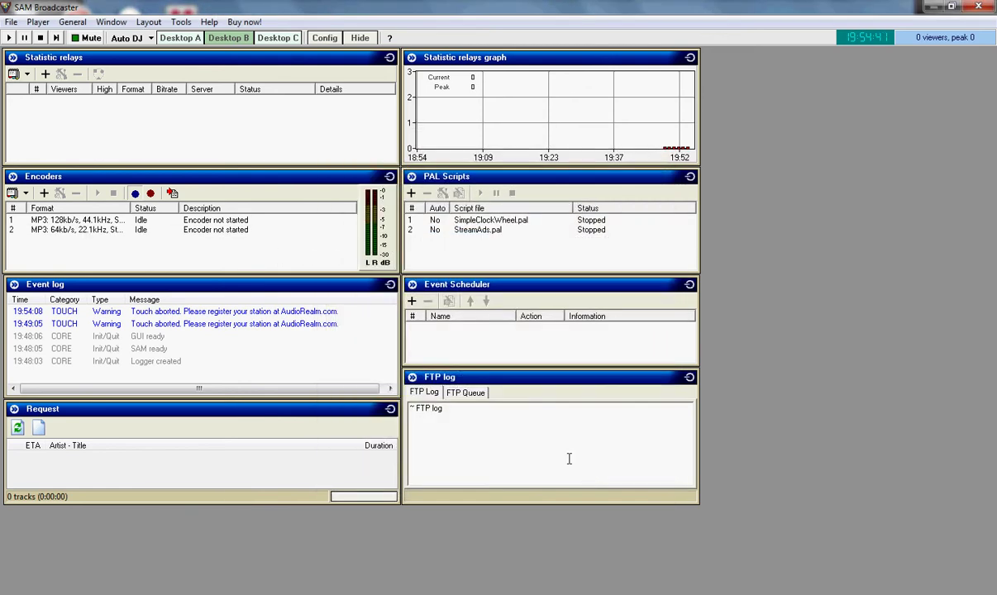
{"action": "left_click", "coordinate": [119, 232]}
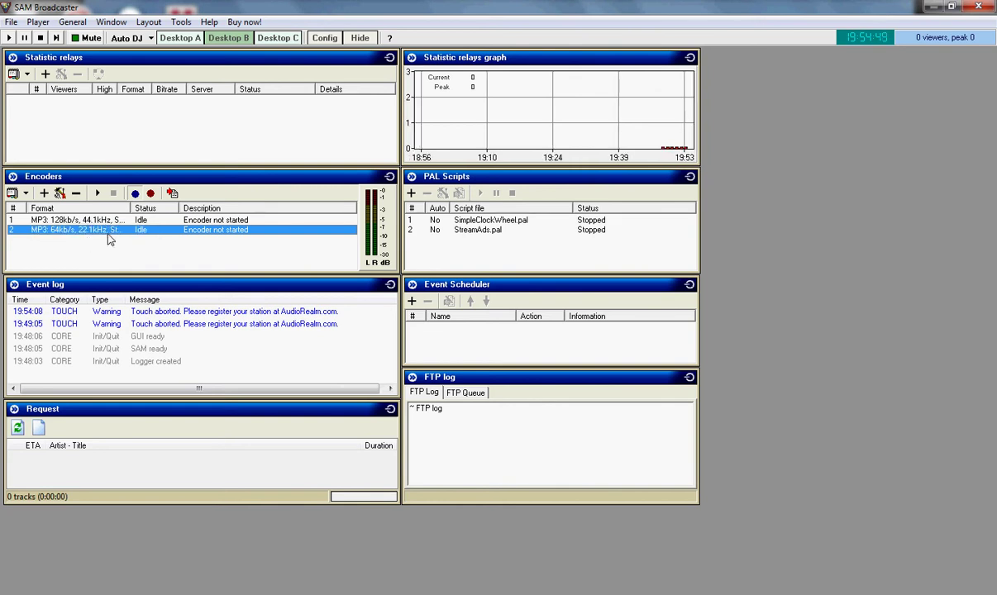
{"action": "right_click", "coordinate": [110, 234]}
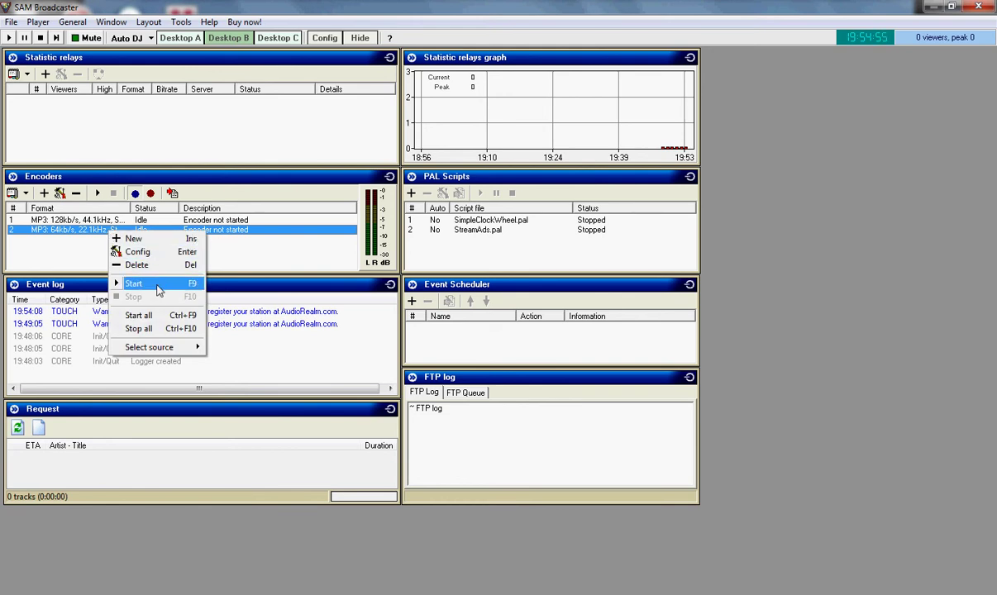
{"action": "left_click", "coordinate": [219, 257]}
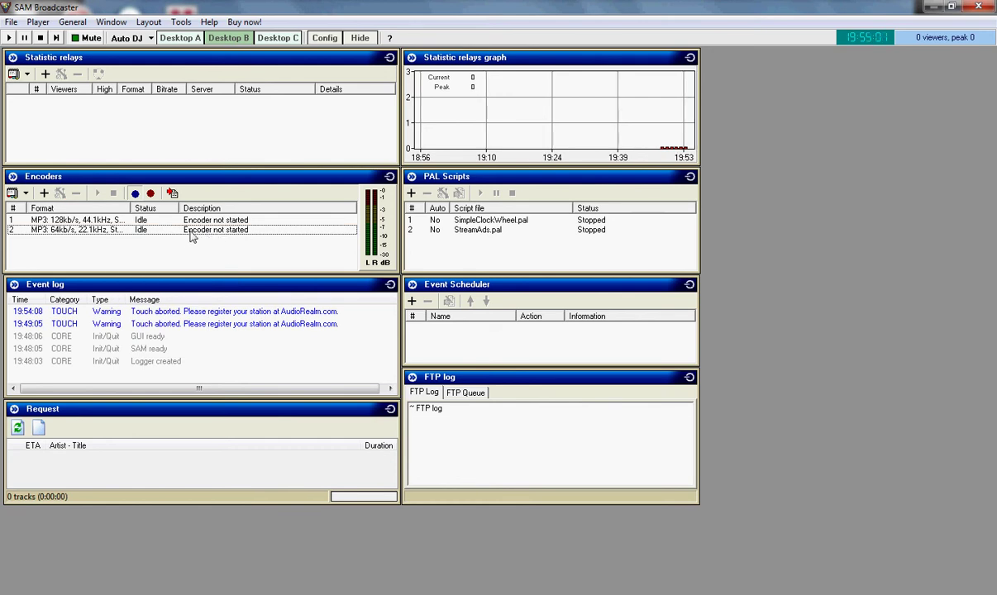
{"action": "right_click", "coordinate": [144, 231]}
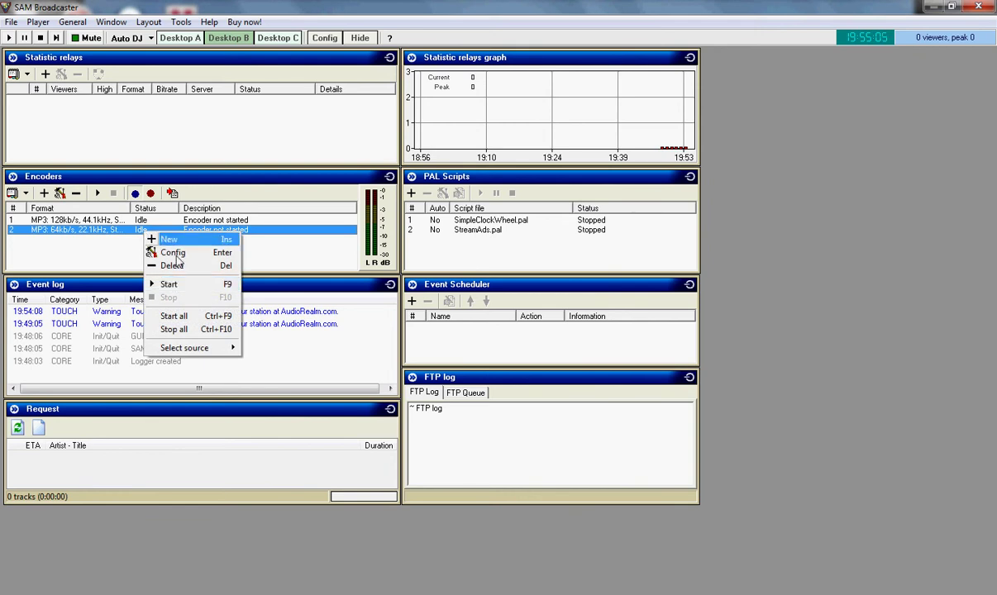
- Return to the decks and playlist workspace and remove all tracks from the queue
{"action": "left_click", "coordinate": [182, 39]}
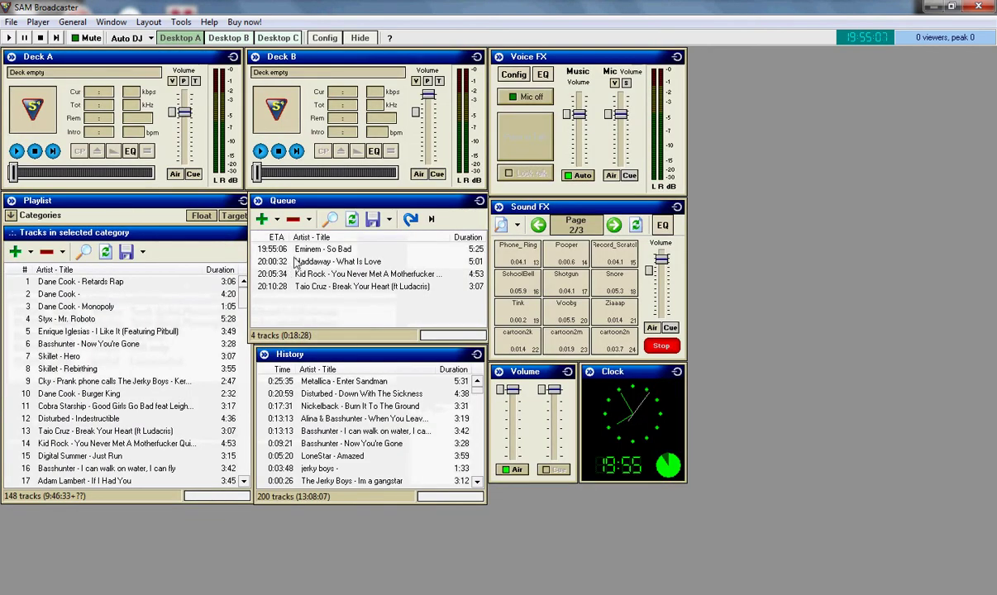
{"action": "left_click", "coordinate": [95, 294]}
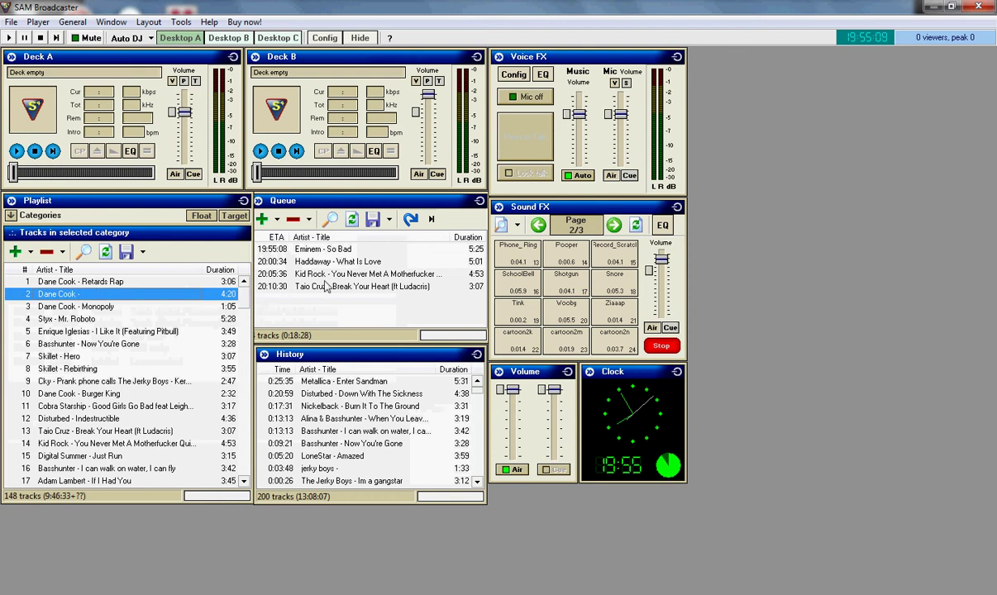
{"action": "left_click", "coordinate": [318, 249]}
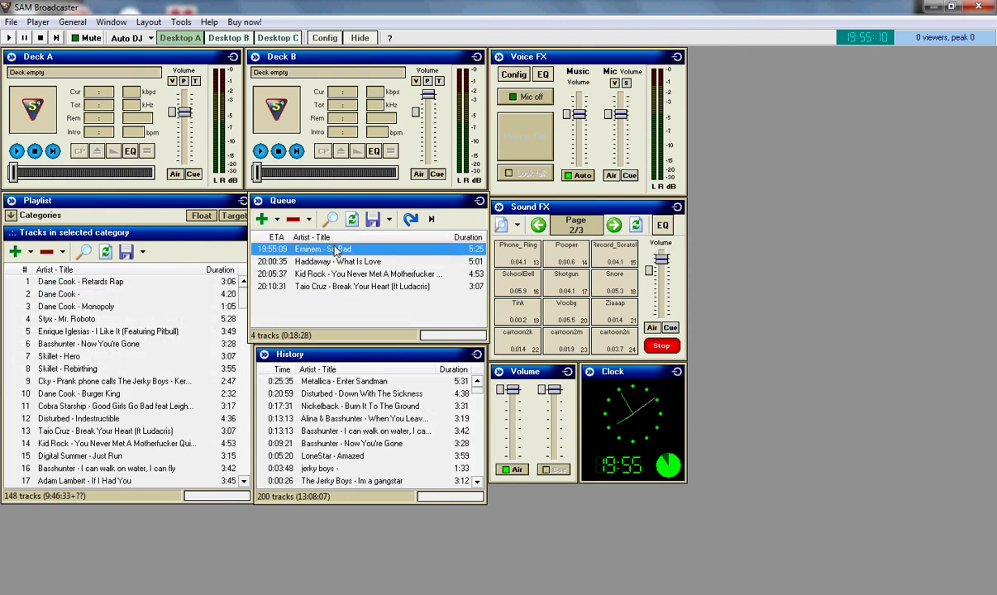
{"action": "left_click", "coordinate": [324, 287], "text": "shift"}
{"action": "key", "text": "Delete"}
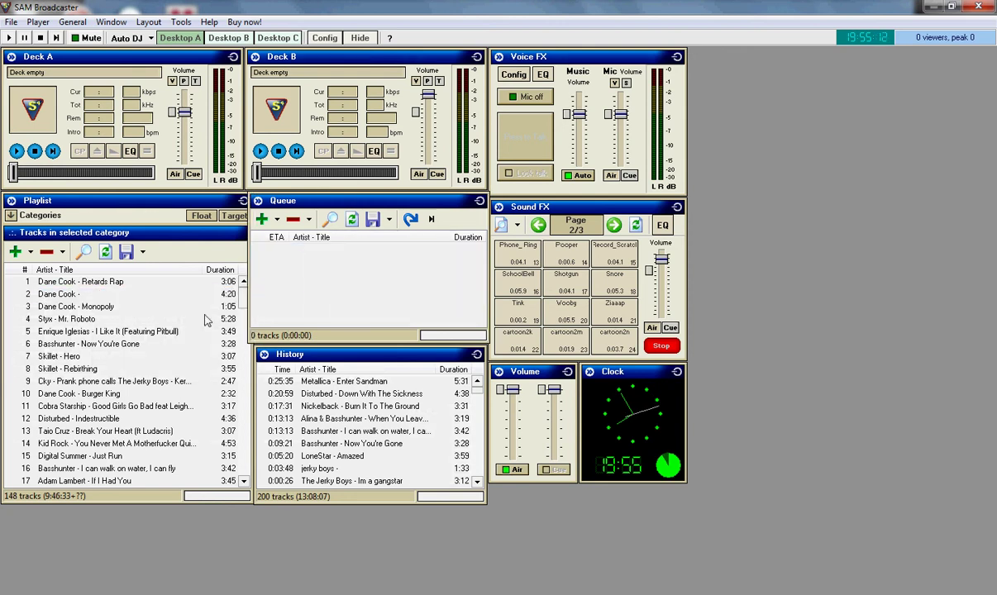
- Queue Skillet - Hero, Skillet - Rebirthing and Basshunter - Now You're Gone from the playlist
{"action": "left_click", "coordinate": [126, 294]}
{"action": "left_click", "coordinate": [318, 244]}
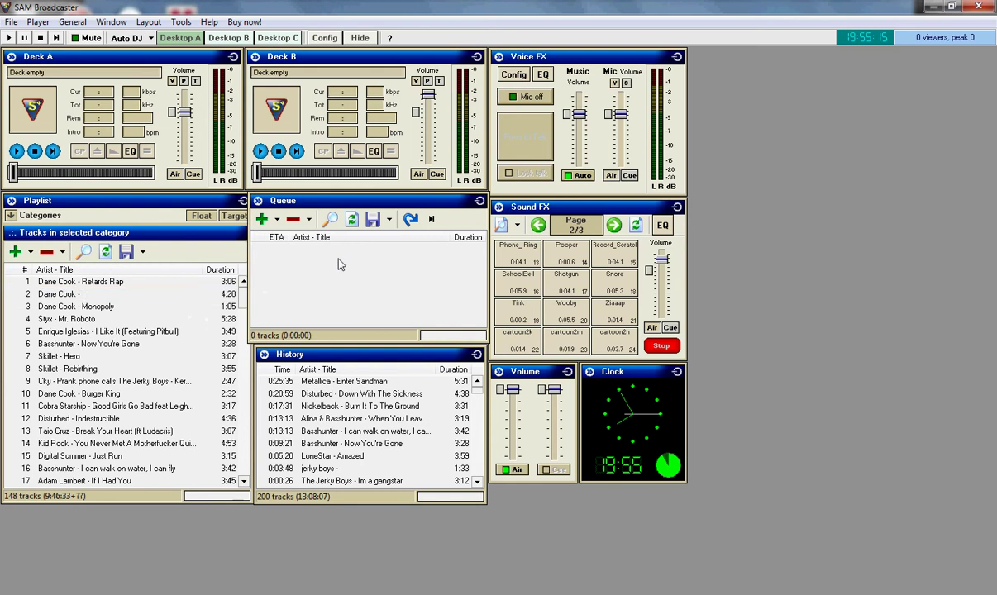
{"action": "left_click_drag", "start_coordinate": [71, 356], "coordinate": [311, 263]}
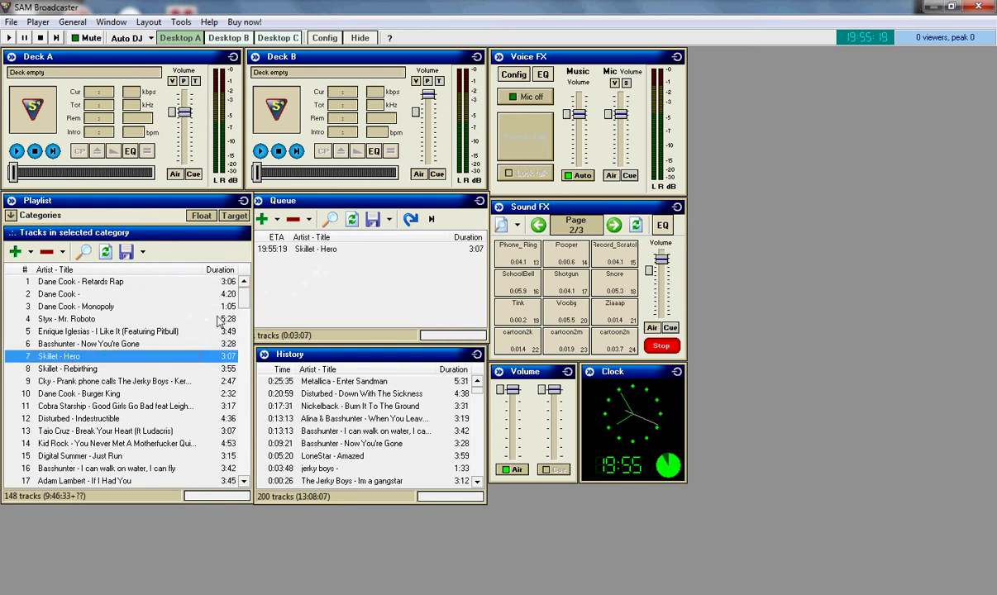
{"action": "left_click_drag", "start_coordinate": [83, 369], "coordinate": [318, 263]}
{"action": "left_click_drag", "start_coordinate": [83, 342], "coordinate": [317, 266]}
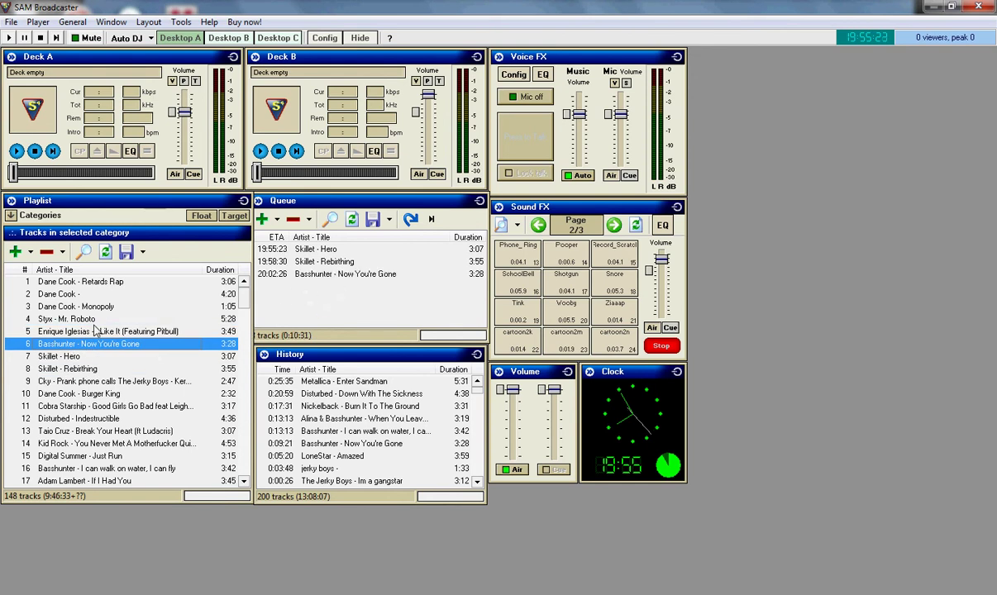
- Add playlist tracks 12 to 15 to the queue, from Disturbed - Indestructible through Digital Summer - Just Run
{"action": "left_click_drag", "start_coordinate": [74, 420], "coordinate": [321, 277]}
{"action": "double_click", "coordinate": [98, 430]}
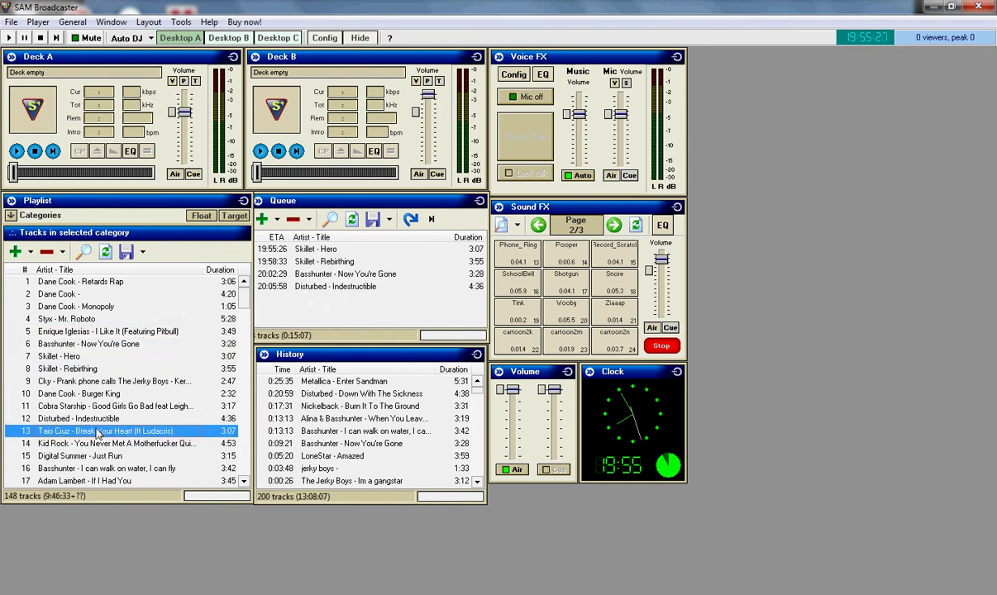
{"action": "double_click", "coordinate": [89, 444]}
{"action": "left_click", "coordinate": [84, 456]}
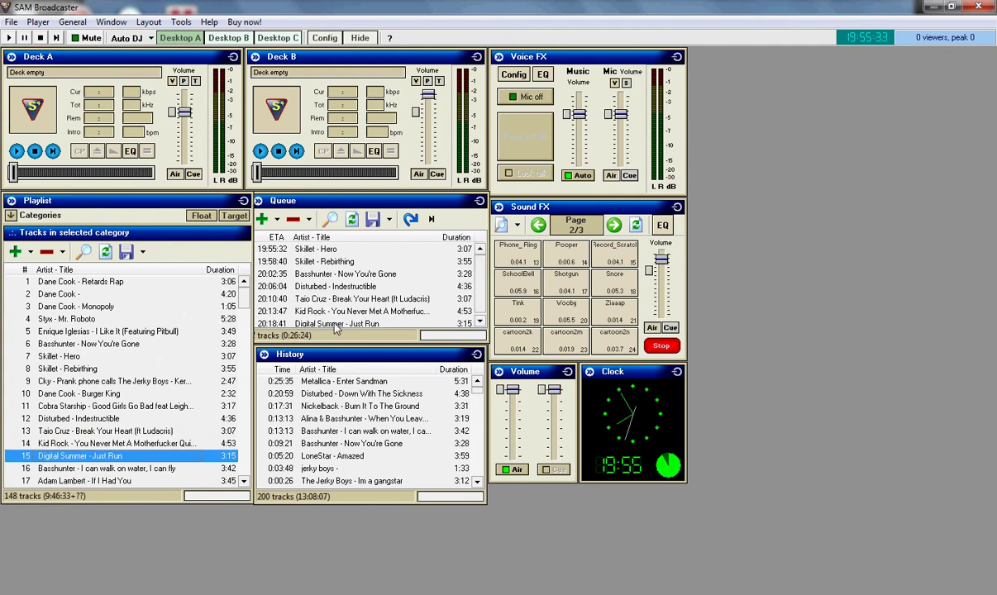
- Move Disturbed - Indestructible to the front of the queue and play it on Deck A
{"action": "left_click", "coordinate": [326, 286]}
{"action": "left_click", "coordinate": [334, 261], "text": "ctrl"}
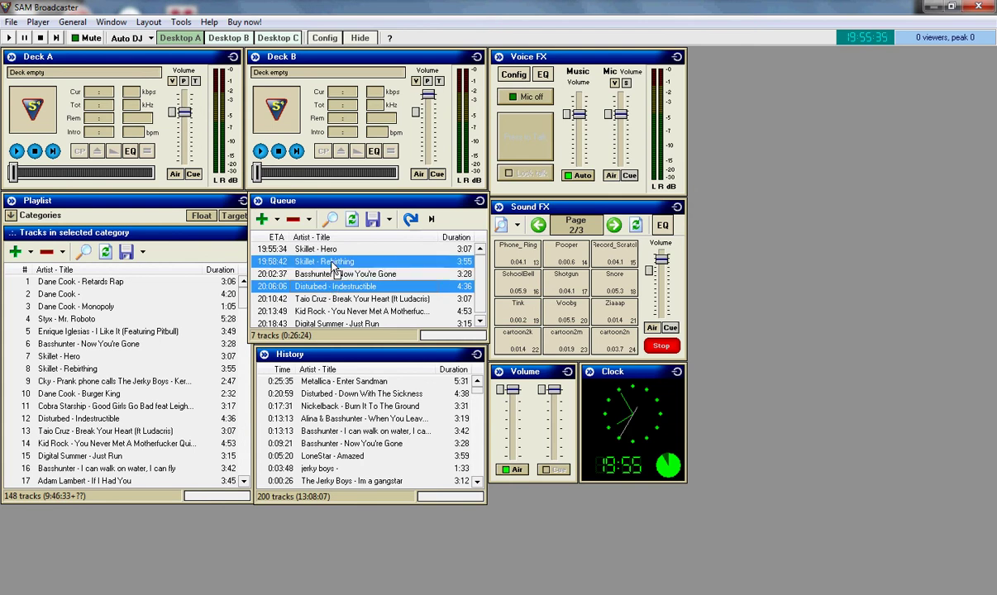
{"action": "left_click_drag", "start_coordinate": [332, 259], "coordinate": [329, 249]}
{"action": "left_click", "coordinate": [322, 264]}
{"action": "left_click", "coordinate": [315, 296]}
{"action": "left_click", "coordinate": [323, 324]}
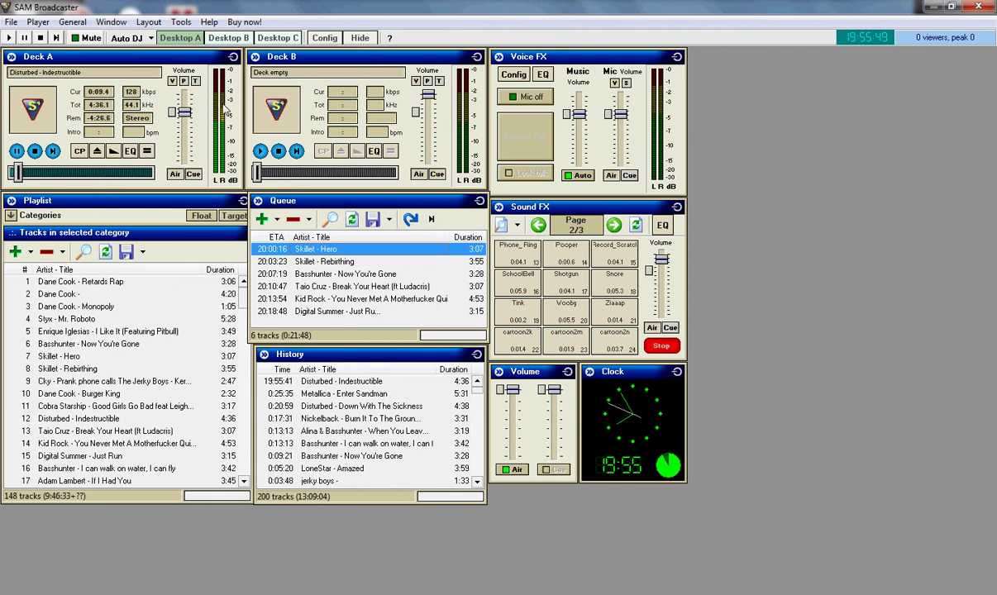
- Reset Deck A's volume to 0.0 dB, switch its fader to pitch control and set the pitch to 0.0%
{"action": "mouse_move", "coordinate": [184, 115]}
{"action": "left_mouse_down"}
{"action": "mouse_move", "coordinate": [186, 98]}
{"action": "mouse_move", "coordinate": [185, 160]}
{"action": "mouse_move", "coordinate": [185, 113]}
{"action": "left_mouse_up"}
{"action": "left_click", "coordinate": [172, 111]}
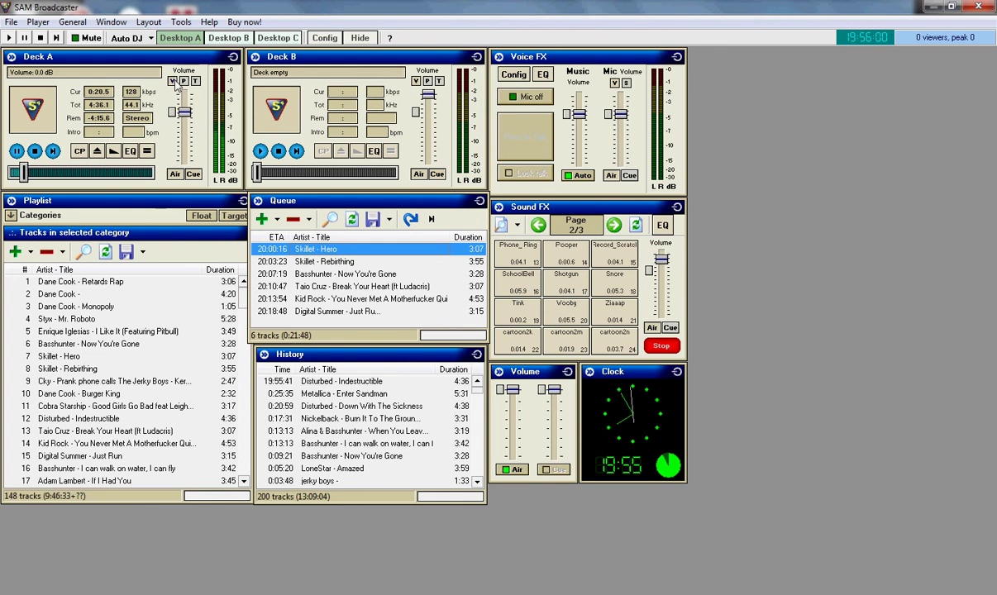
{"action": "left_click", "coordinate": [184, 80]}
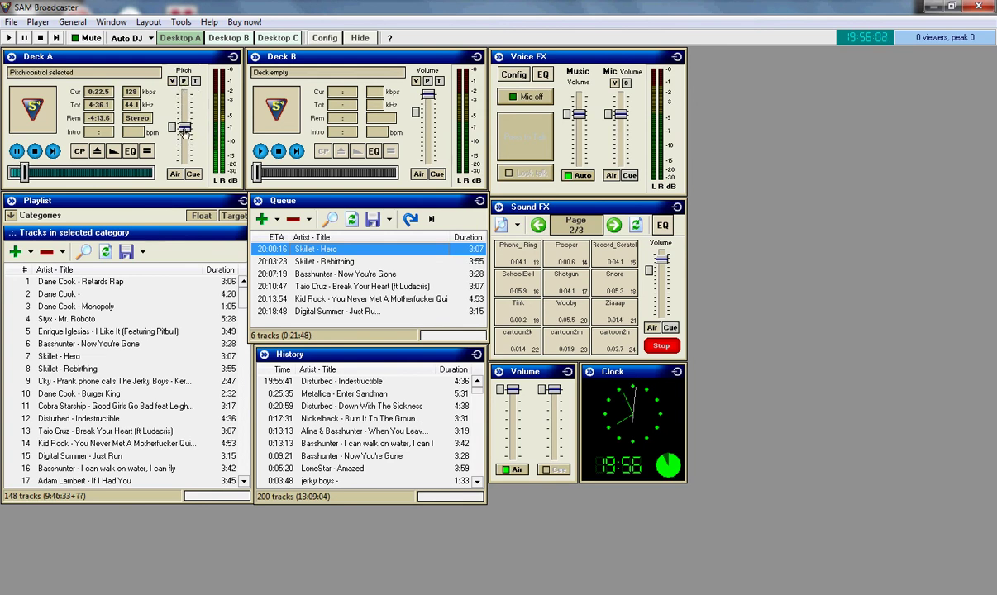
{"action": "mouse_move", "coordinate": [184, 126]}
{"action": "left_mouse_down"}
{"action": "mouse_move", "coordinate": [185, 92]}
{"action": "mouse_move", "coordinate": [184, 128]}
{"action": "left_mouse_up"}
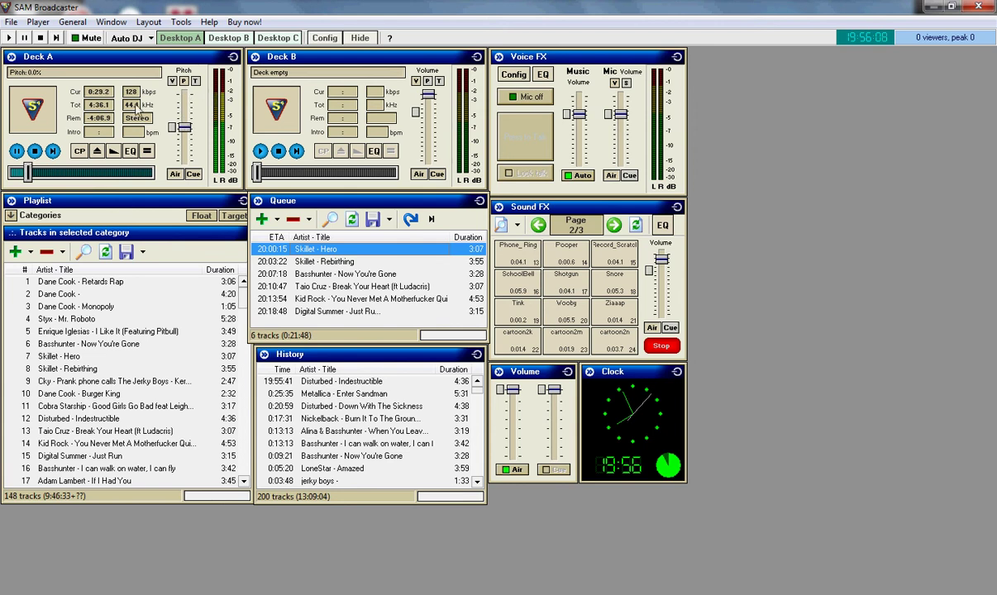
- Load Skillet - Rebirthing from the queue onto Deck B, replace it with Taio Cruz - Break Your Heart, and pause Deck A
{"action": "left_click", "coordinate": [17, 151]}
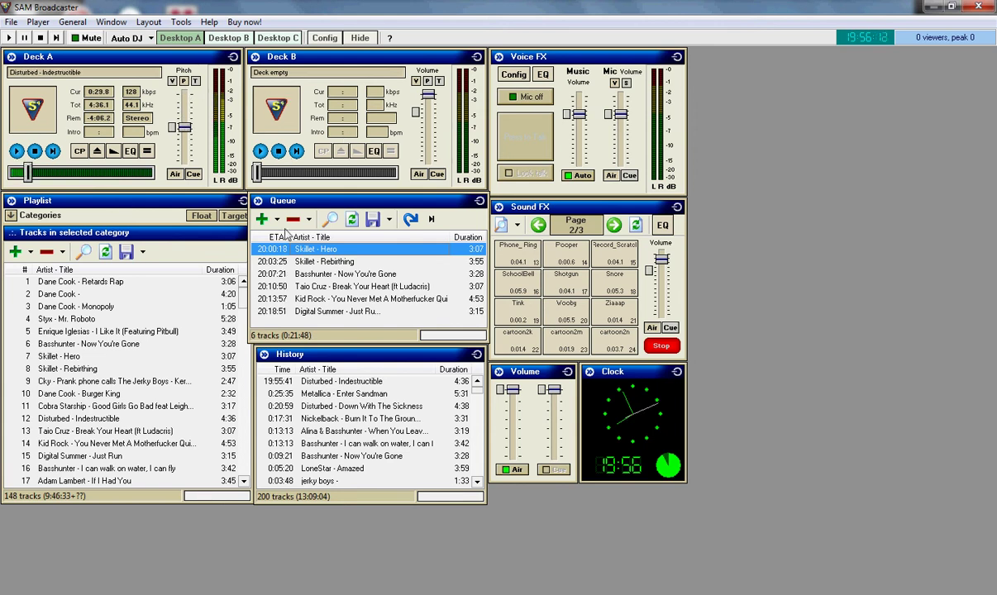
{"action": "double_click", "coordinate": [307, 265]}
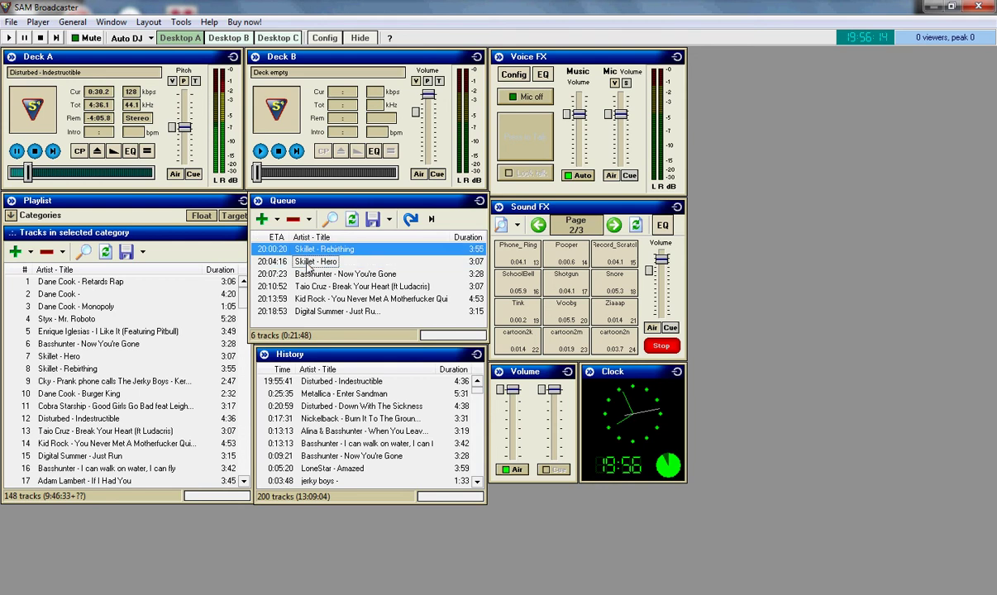
{"action": "left_click_drag", "start_coordinate": [293, 247], "coordinate": [300, 159]}
{"action": "left_click_drag", "start_coordinate": [312, 272], "coordinate": [311, 133]}
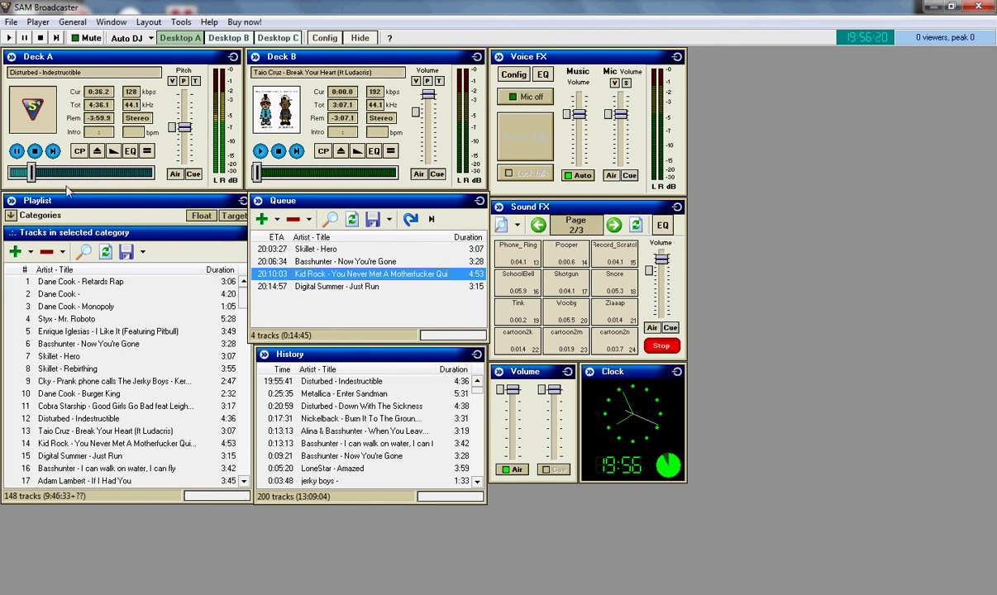
{"action": "left_click", "coordinate": [16, 154]}
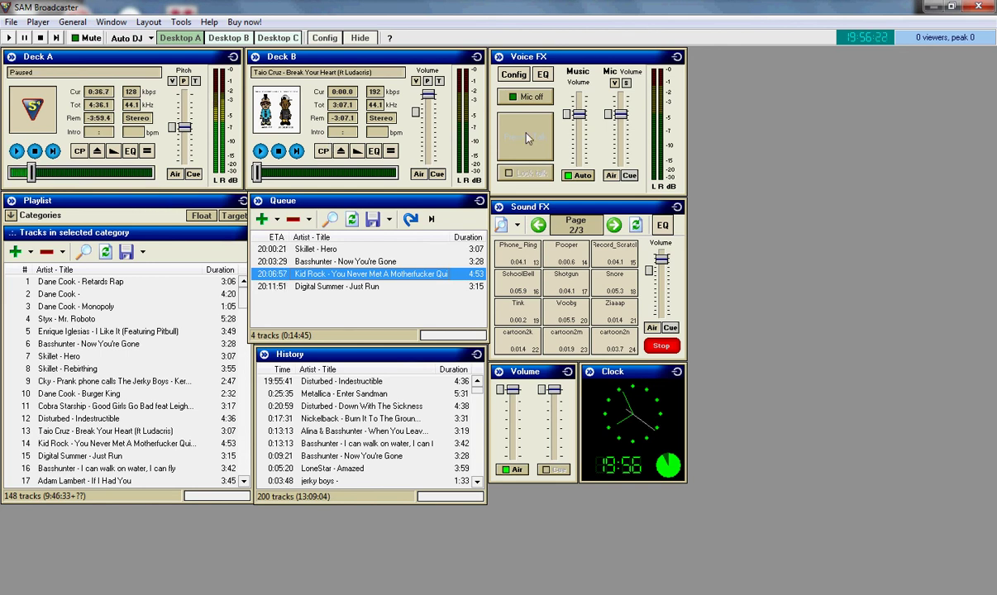
- Test the microphone's talk control and Voice FX faders, reset the music volume to 0.0 dB, and switch the microphone off
{"action": "left_click", "coordinate": [531, 97]}
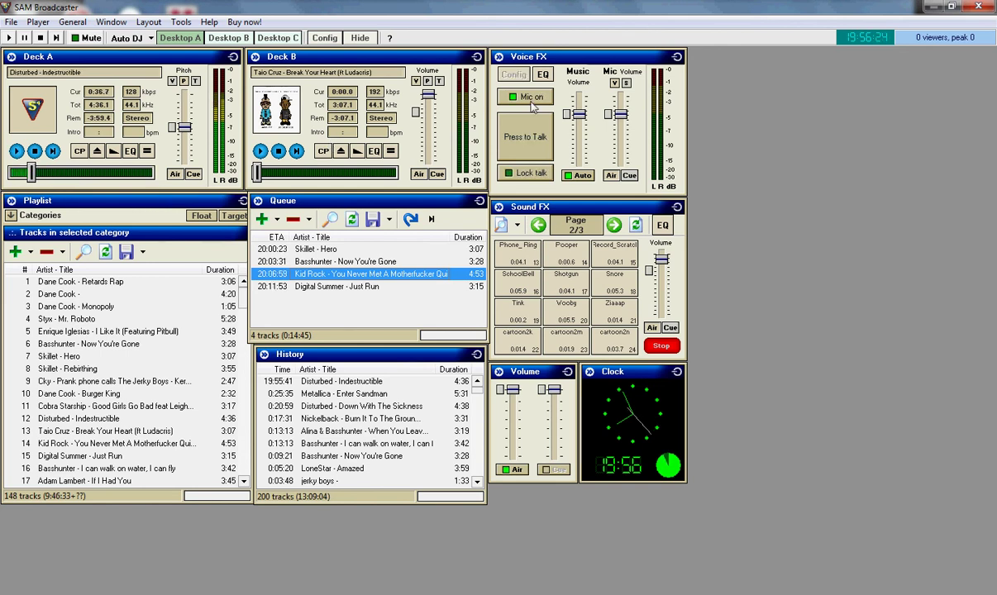
{"action": "left_click", "coordinate": [534, 141]}
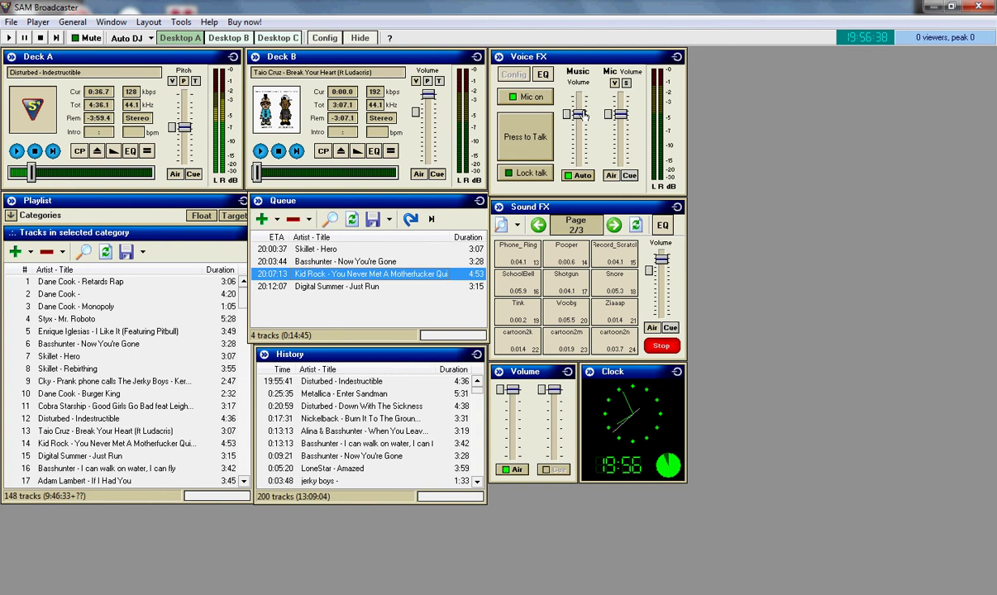
{"action": "left_click_drag", "start_coordinate": [581, 115], "coordinate": [621, 114]}
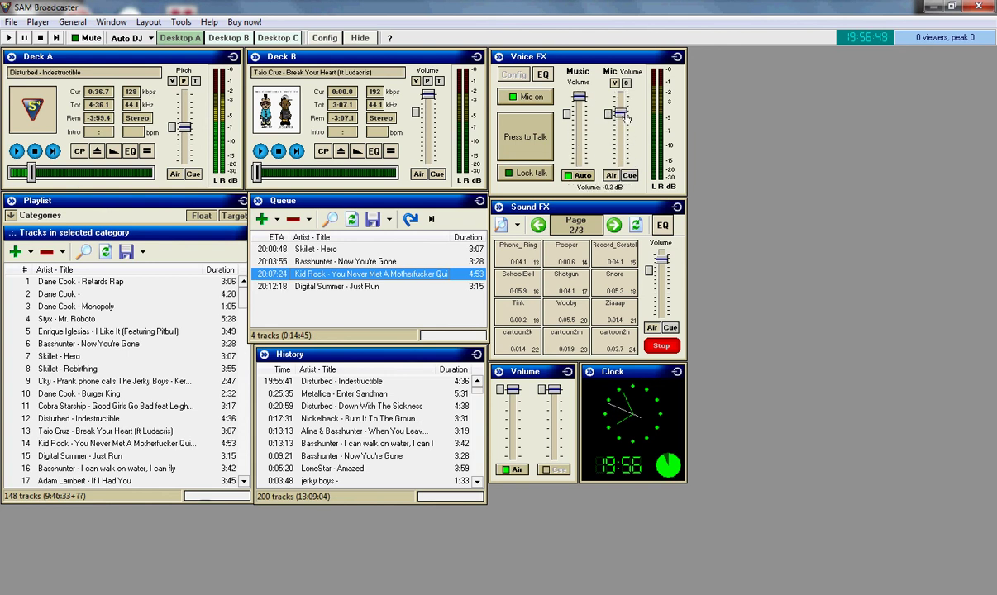
{"action": "left_click", "coordinate": [567, 116]}
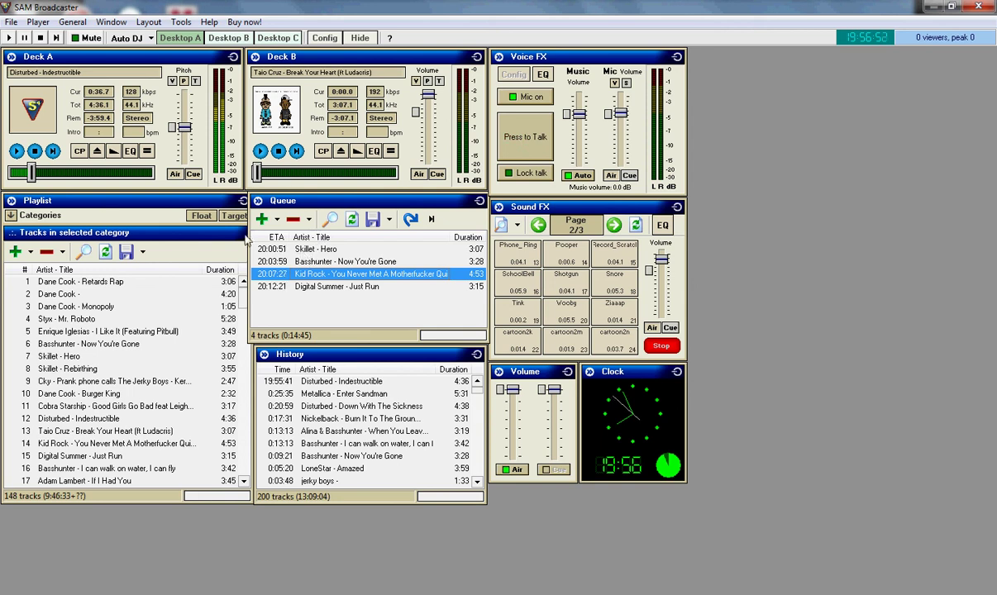
{"action": "left_click", "coordinate": [512, 98]}
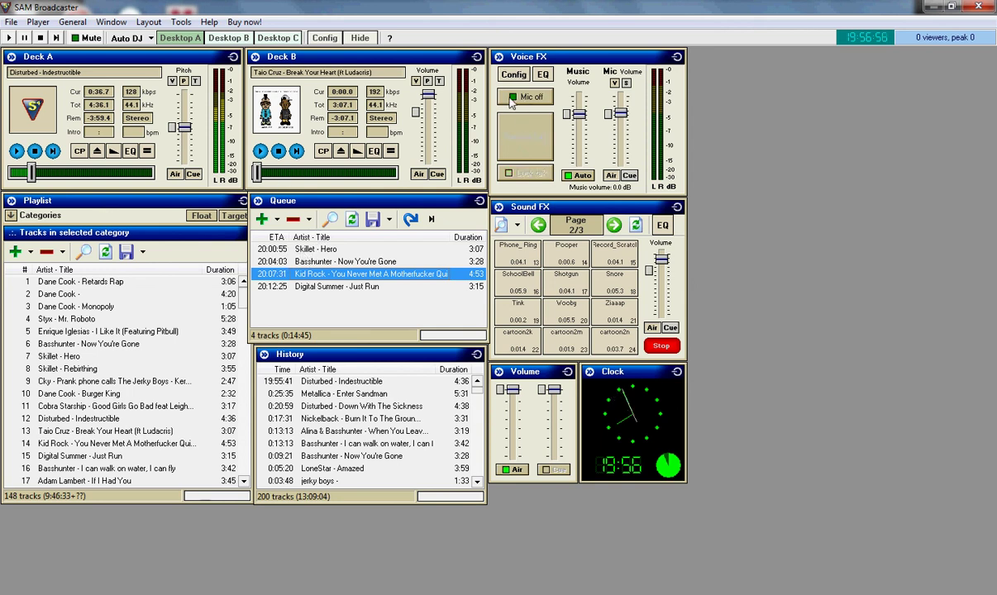
- Play the Shotgun and cartoon2m sound effects
{"action": "left_click", "coordinate": [566, 281]}
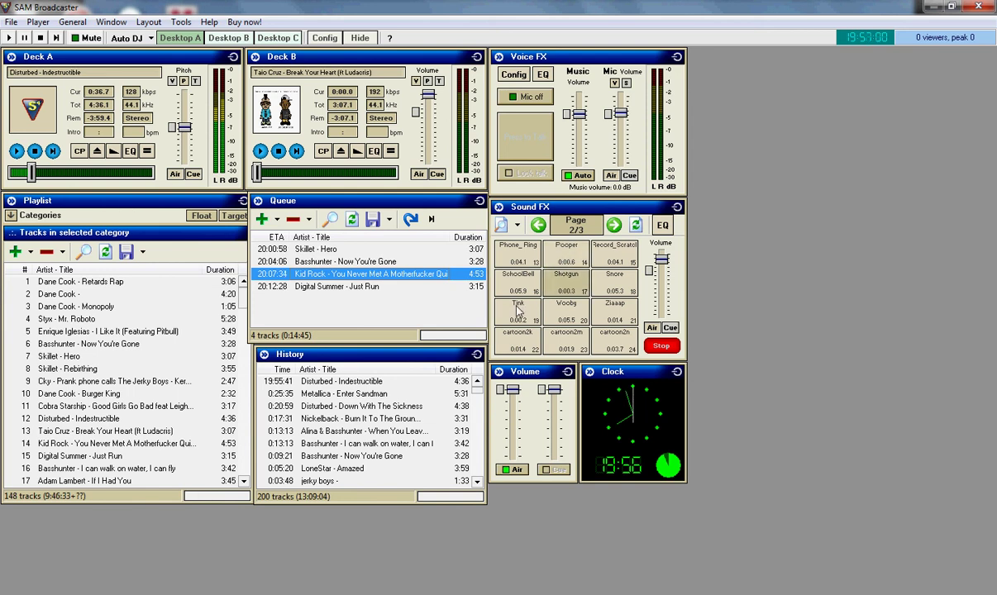
{"action": "left_click", "coordinate": [555, 333]}
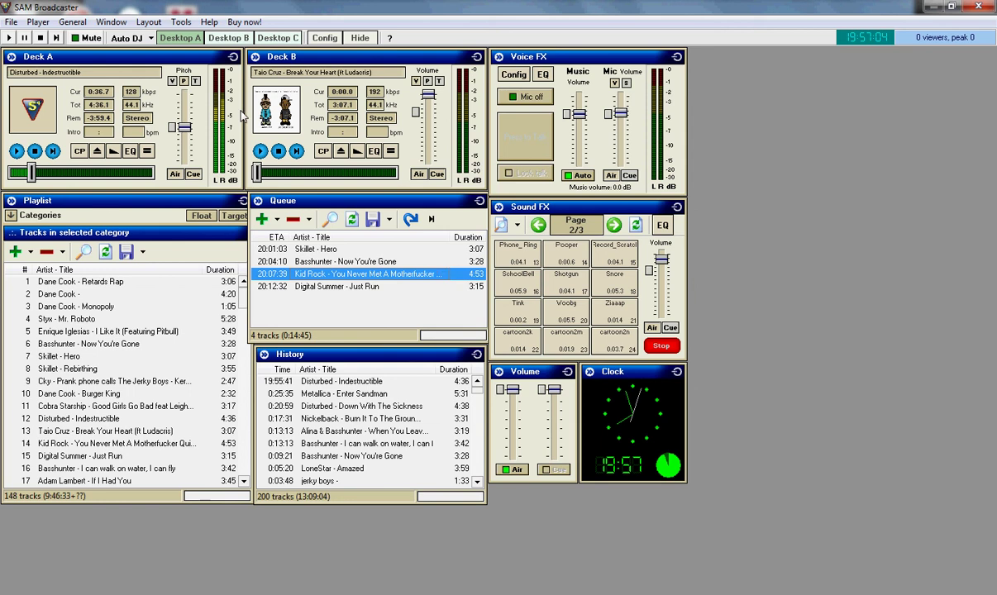
- Review the Desktop C and Desktop B workspaces, including the 64kb/s MP3 encoder entry, and return to Desktop A
{"action": "left_click", "coordinate": [265, 38]}
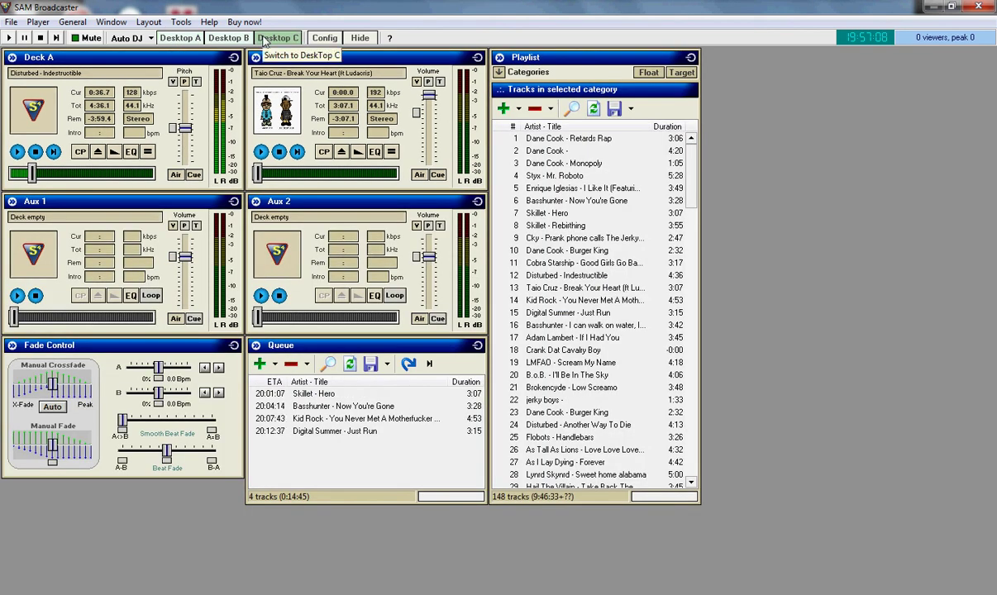
{"action": "left_click", "coordinate": [228, 38]}
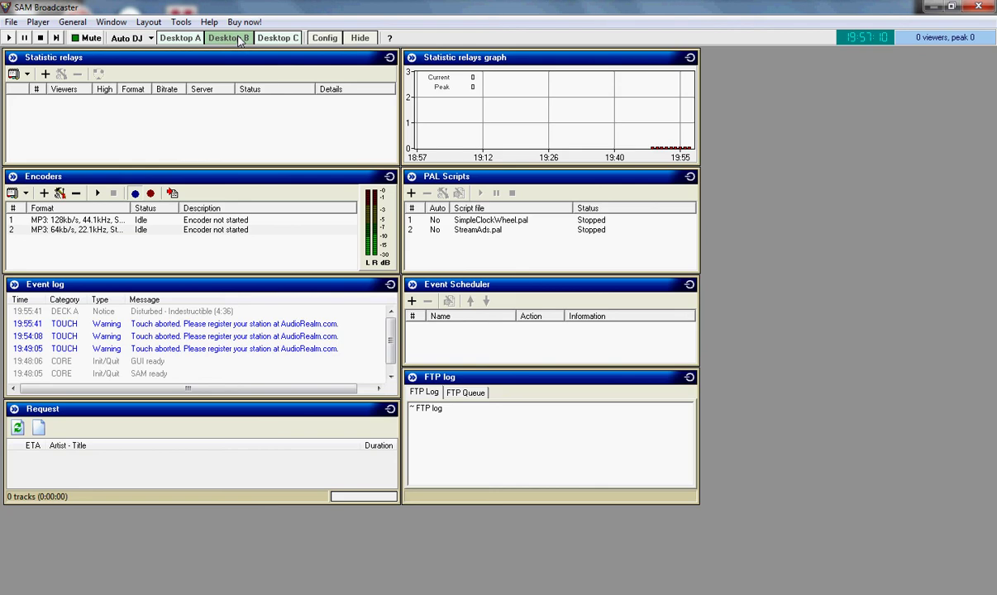
{"action": "left_click", "coordinate": [73, 231]}
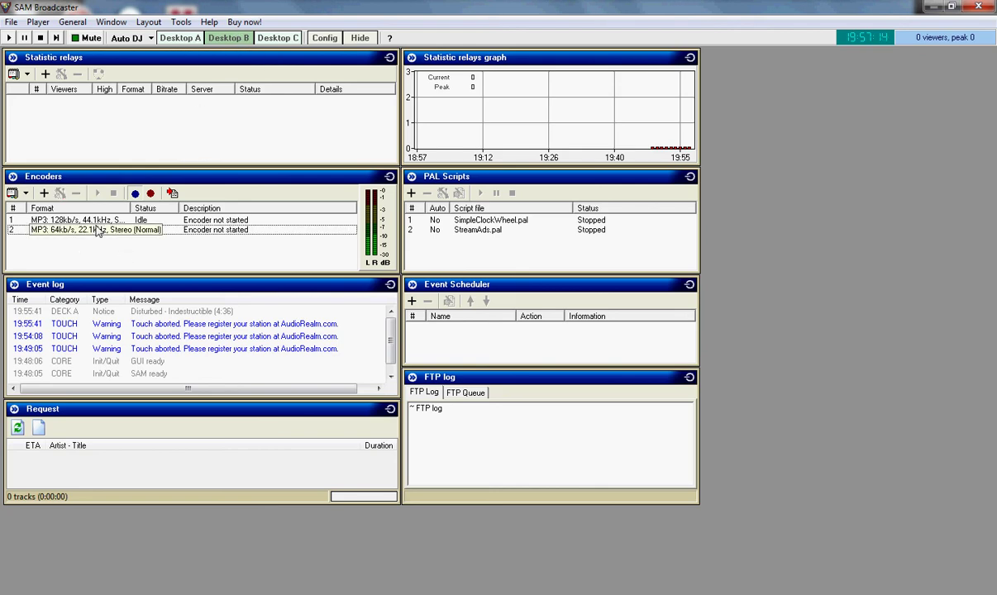
{"action": "left_click", "coordinate": [188, 39]}
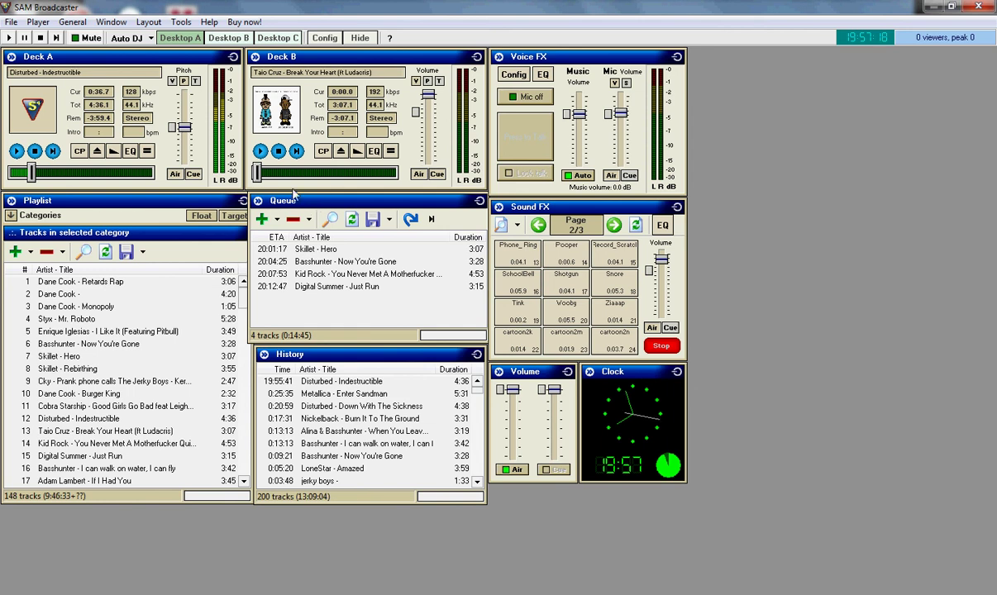
{"action": "left_click", "coordinate": [413, 593]}
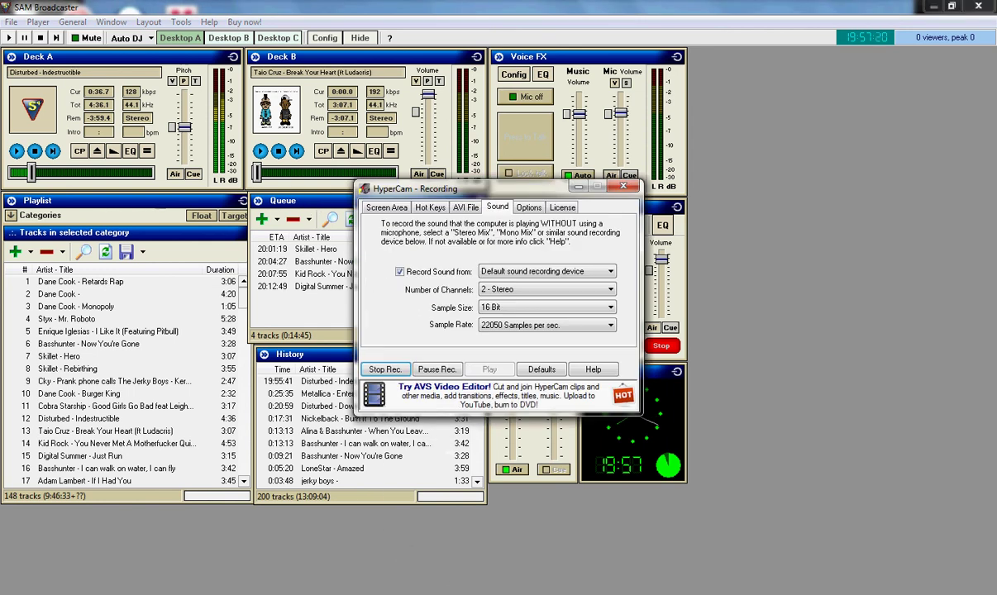
{"action": "mouse_move", "coordinate": [372, 593]}
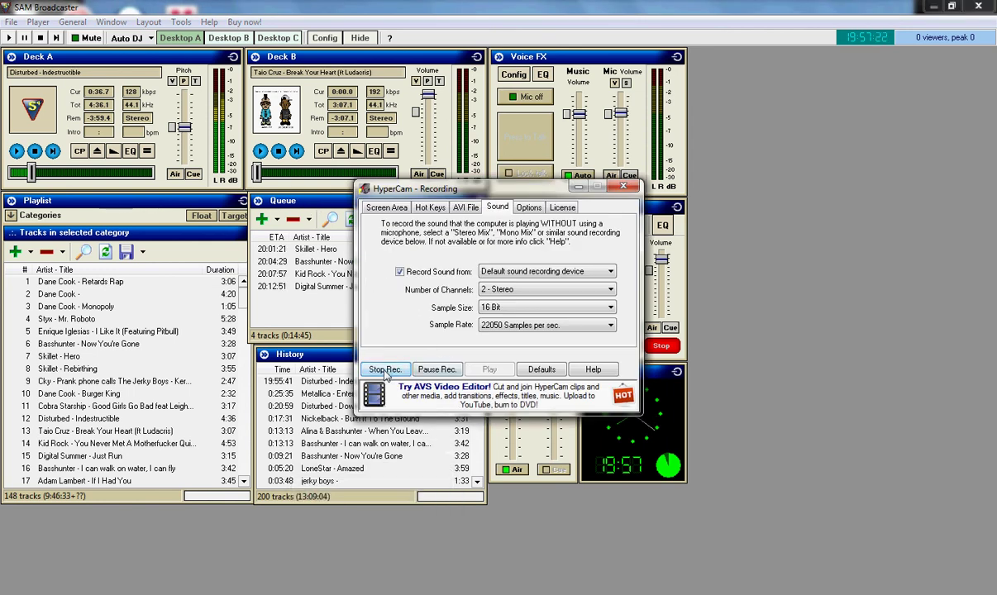